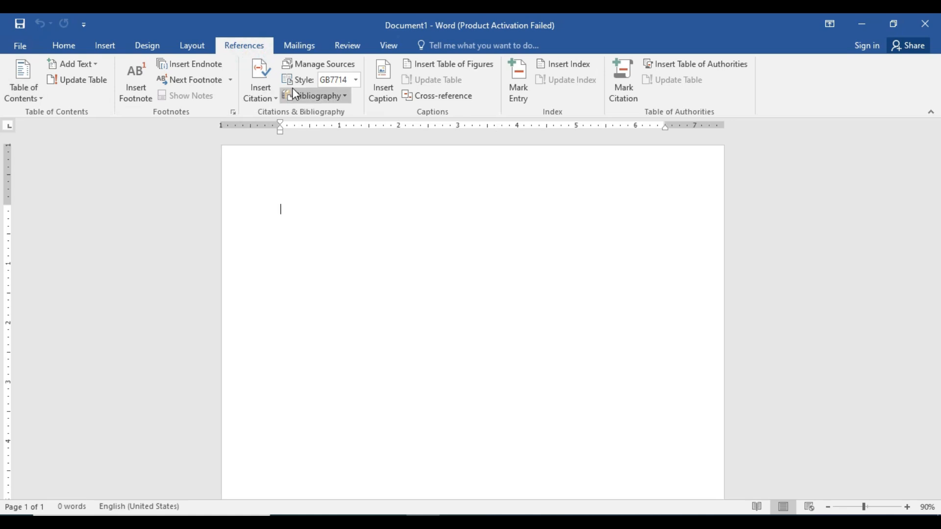
Switch the ribbon to the Mailings tab to show the mail merge tools
left_click(298, 44)
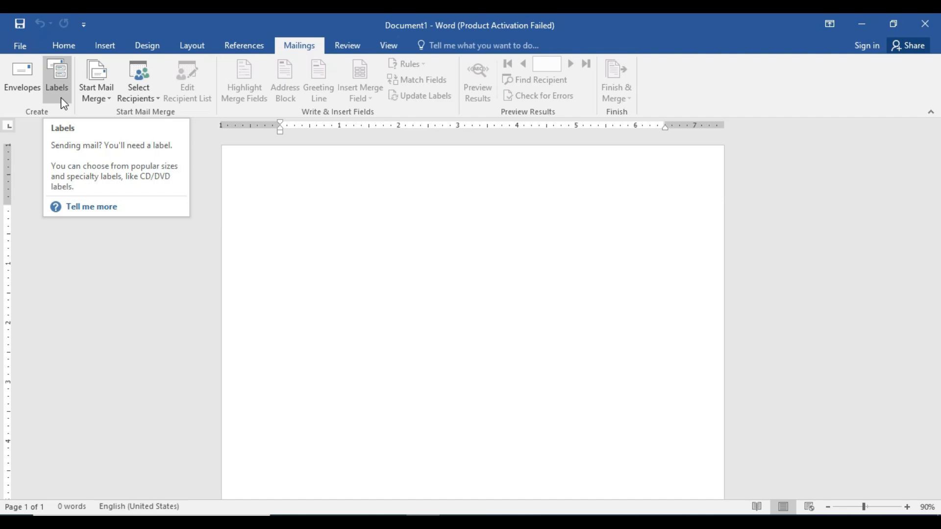
Pick the C6 (114 x 162 mm) envelope size in Envelope Options, then close them
left_click(17, 95)
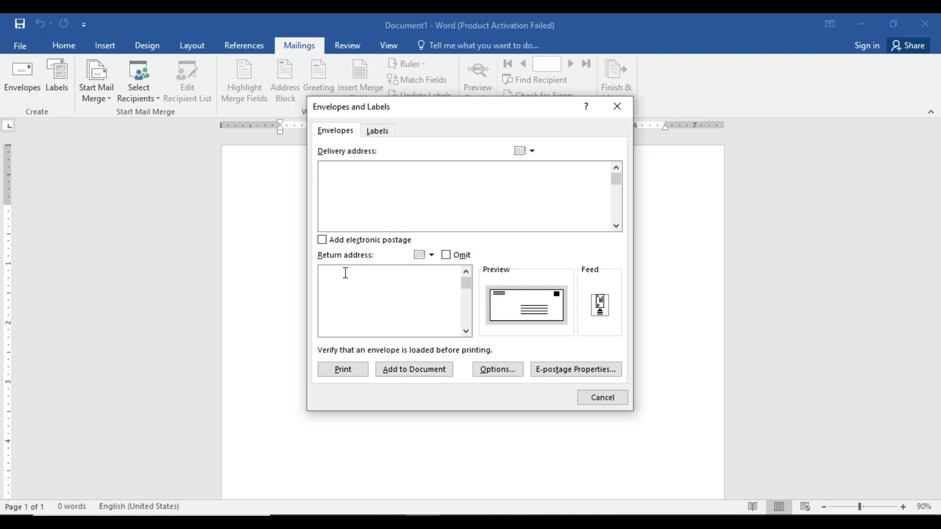
left_click(518, 302)
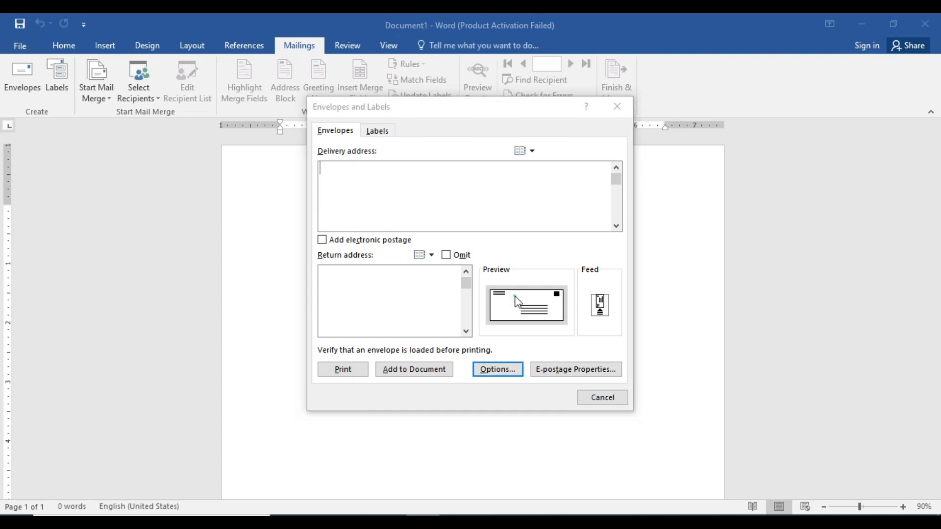
left_click(540, 175)
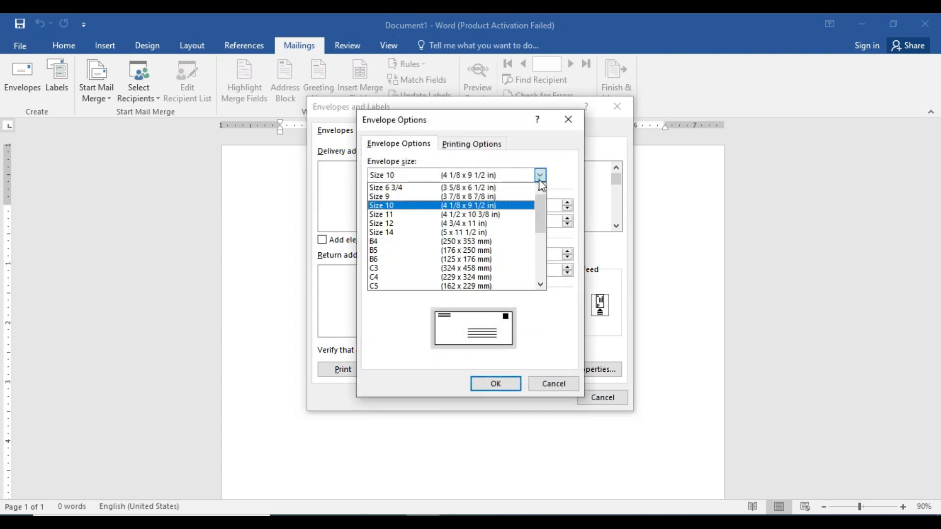
scroll(459, 264, "down", 2)
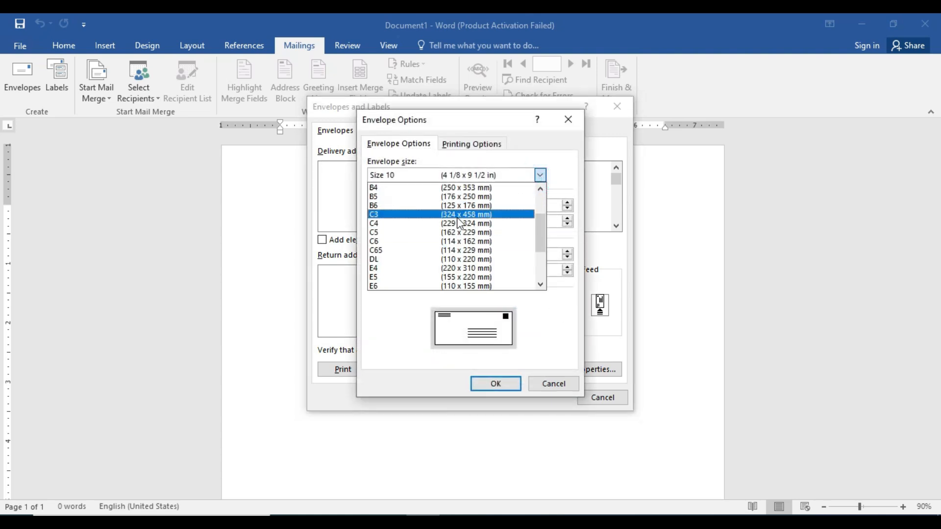
left_click(459, 249)
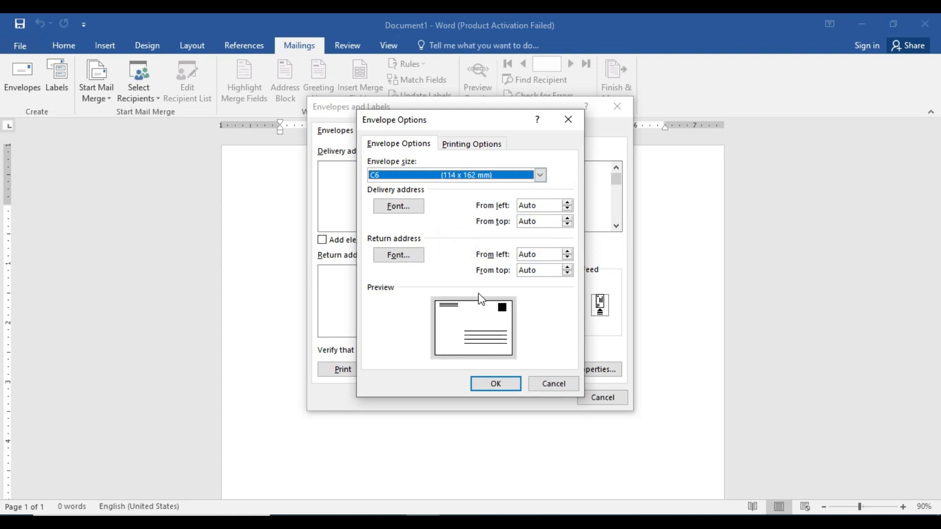
left_click(568, 125)
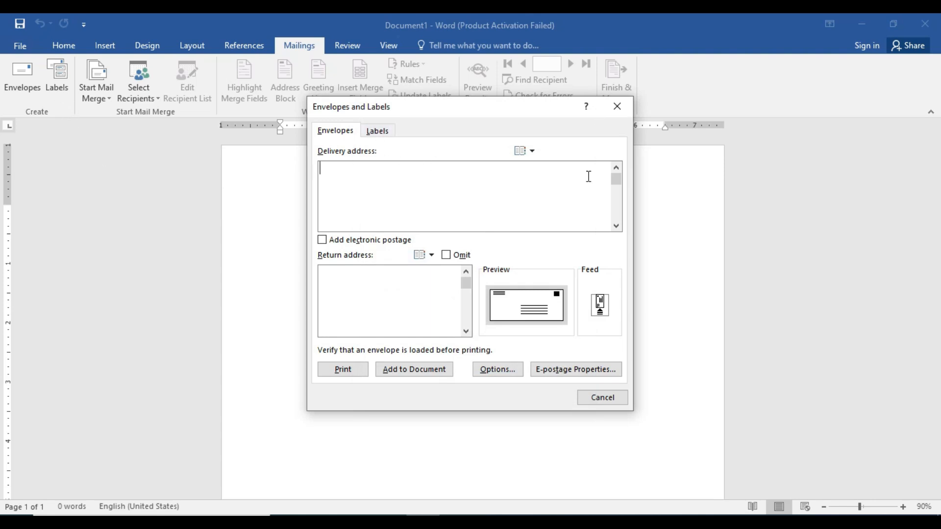
Set the label product to Microsoft Wide Advertisement (4" × 2") and close Envelopes and Labels
left_click(617, 105)
left_click(58, 88)
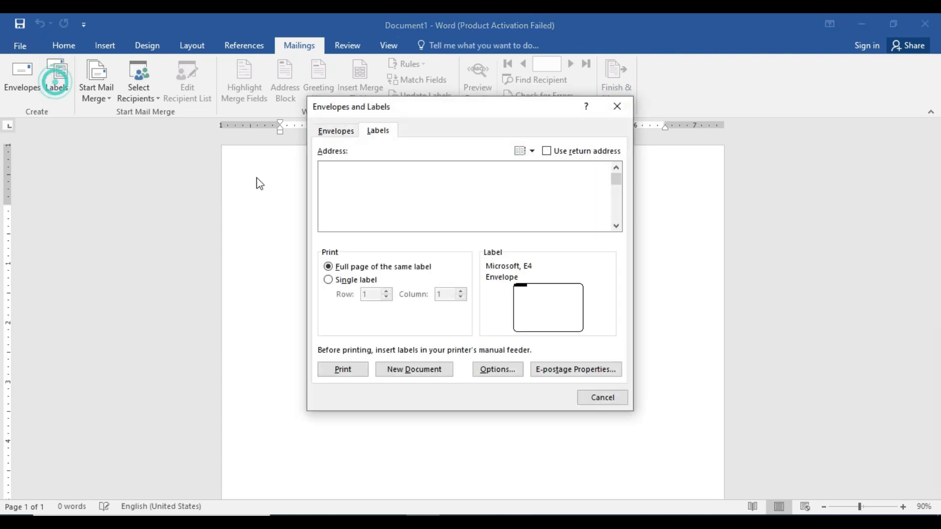
left_click(347, 132)
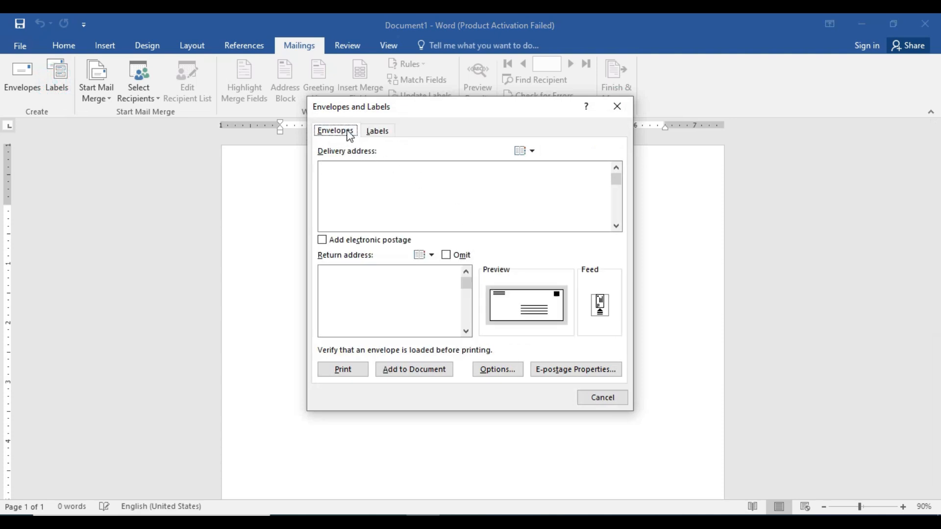
left_click(380, 131)
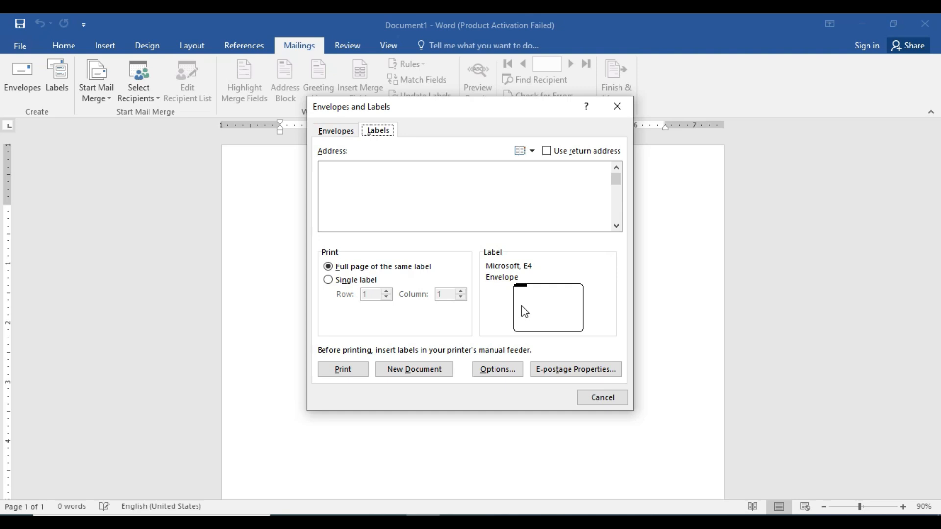
left_click(525, 297)
left_click_drag(458, 302, 458, 312)
left_click(406, 311)
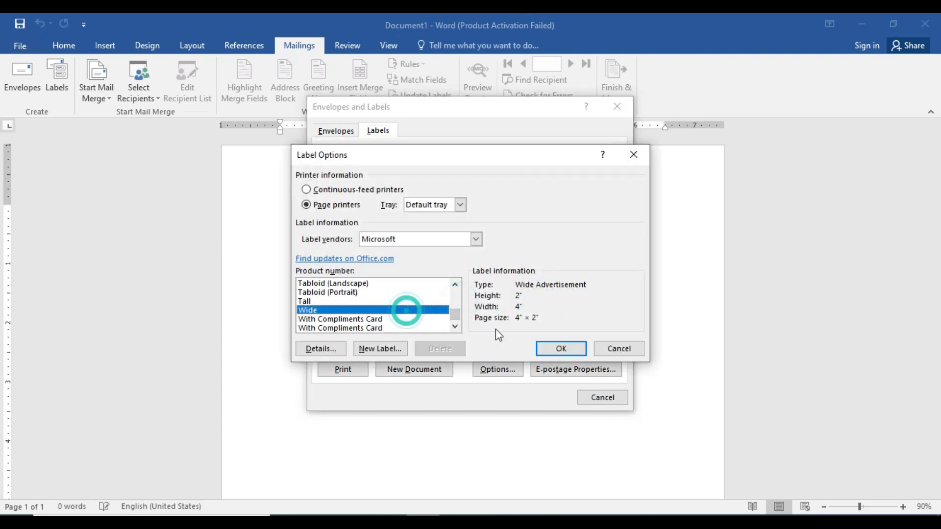
left_click(561, 349)
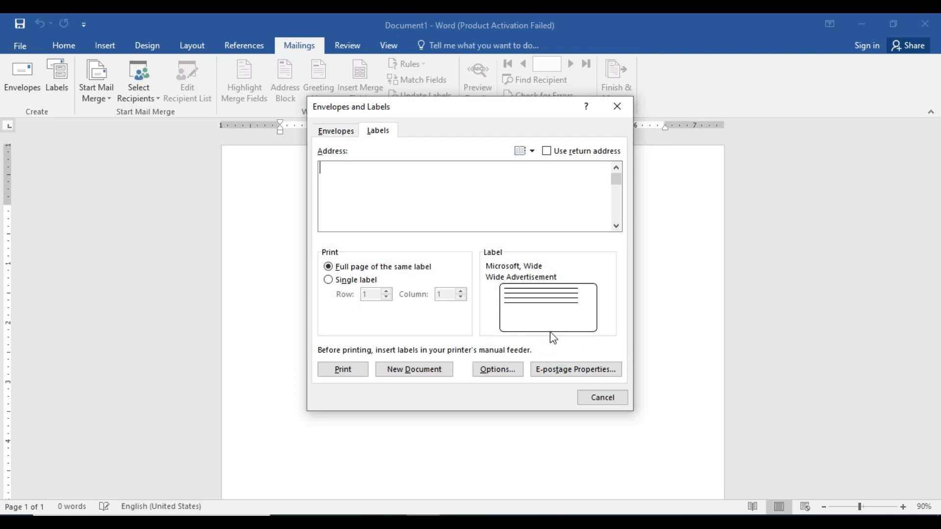
left_click(625, 106)
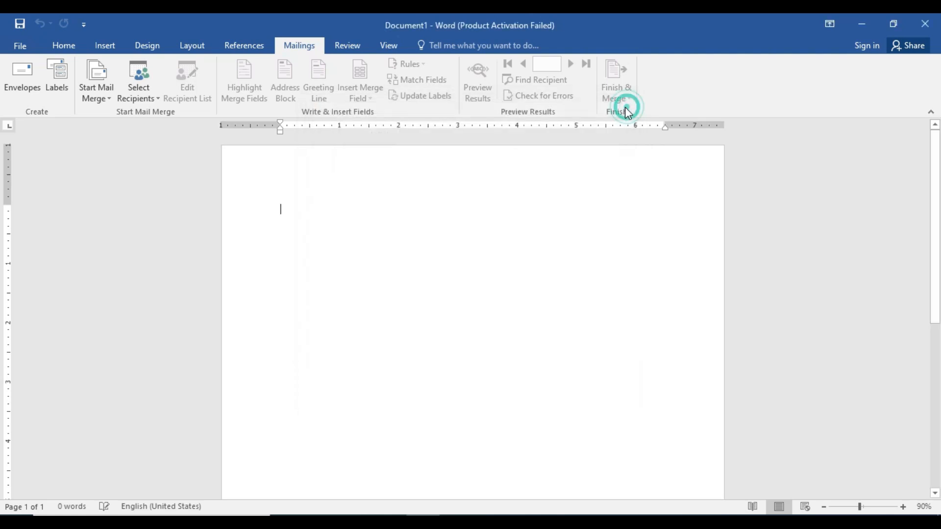
left_click(101, 104)
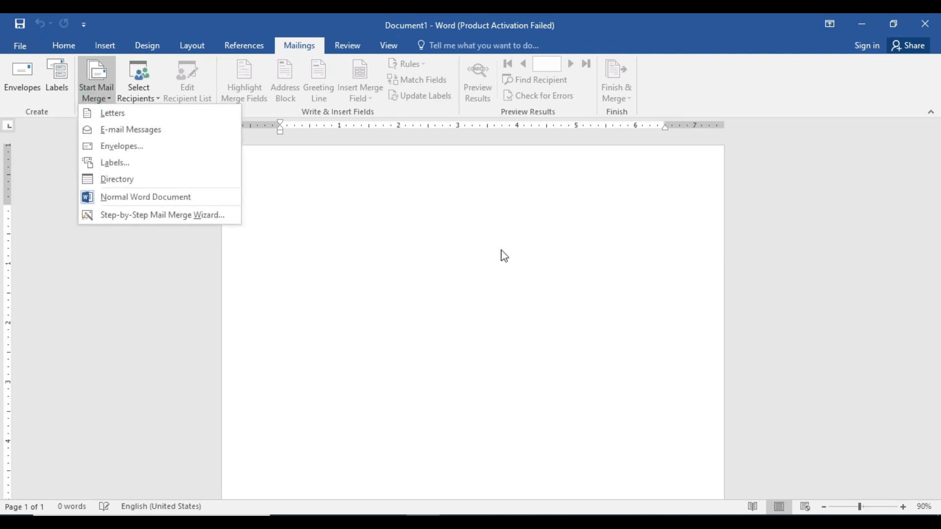
left_click(116, 131)
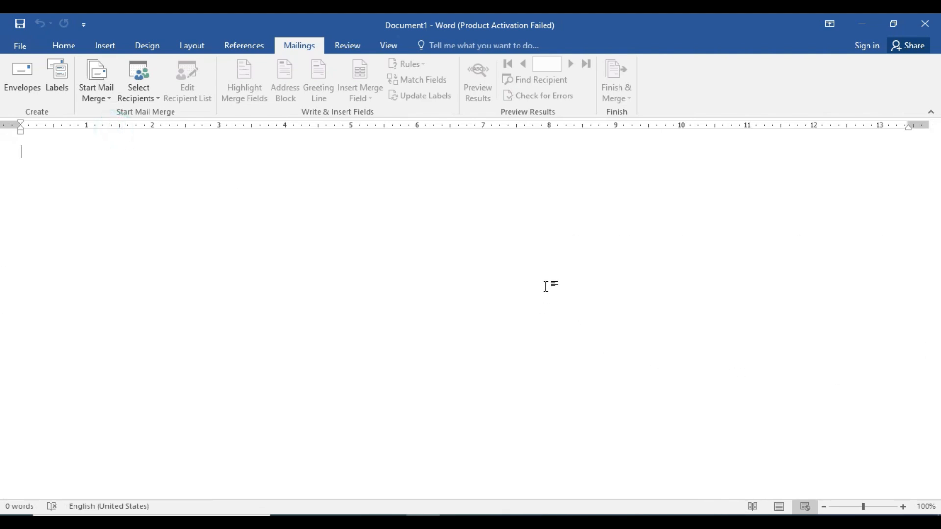
left_click(103, 92)
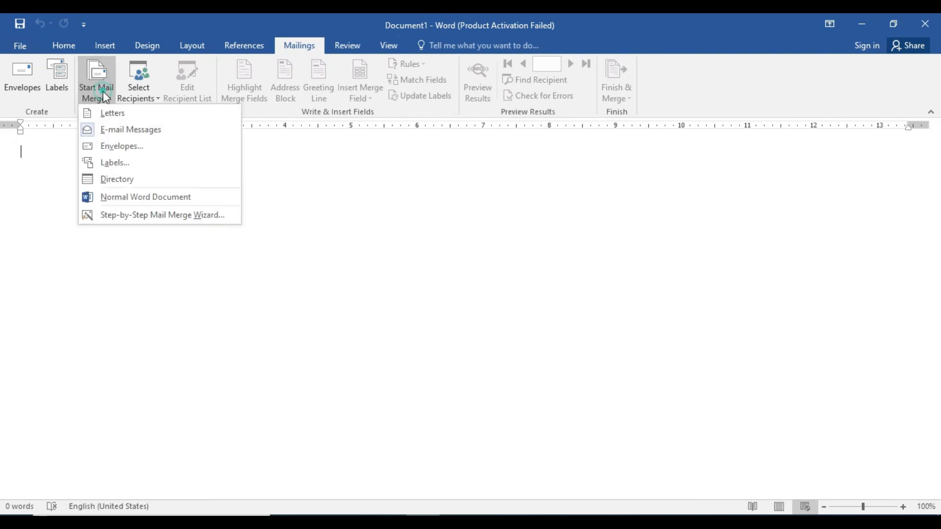
left_click(118, 146)
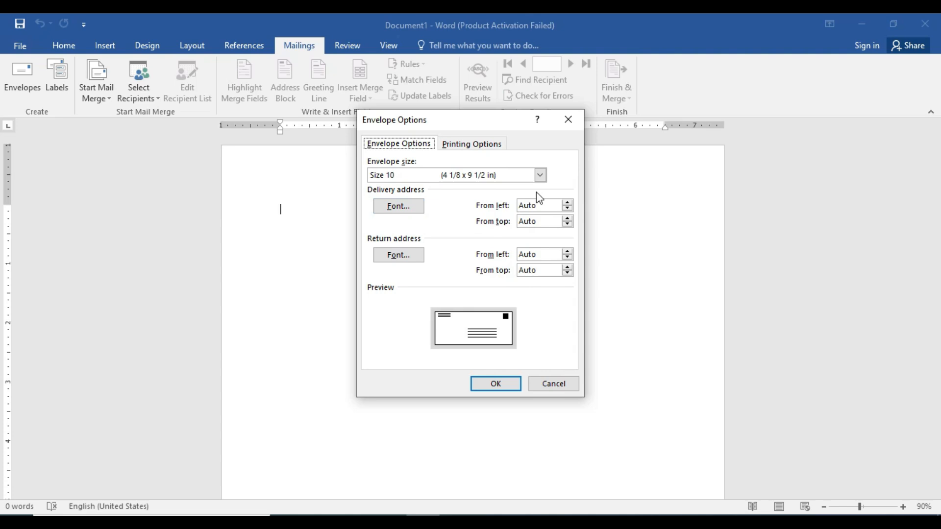
left_click(574, 119)
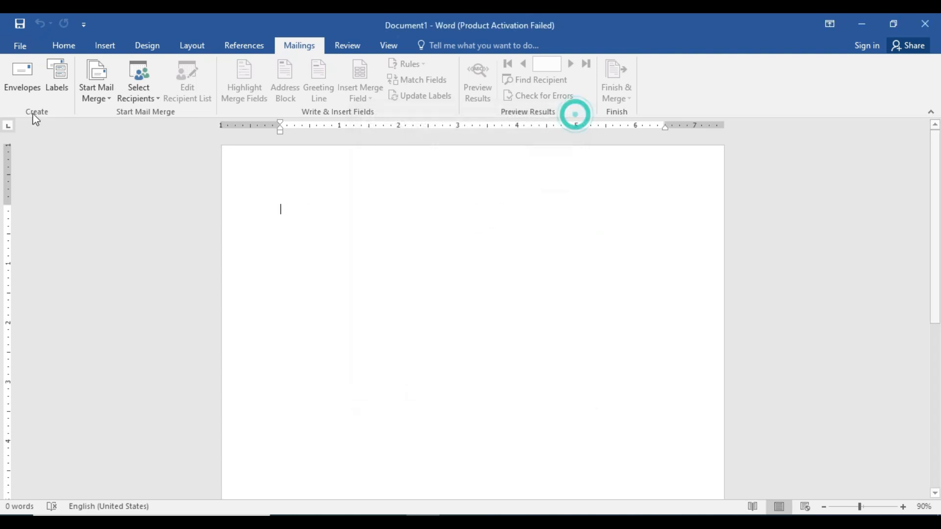
left_click(96, 94)
left_click(110, 162)
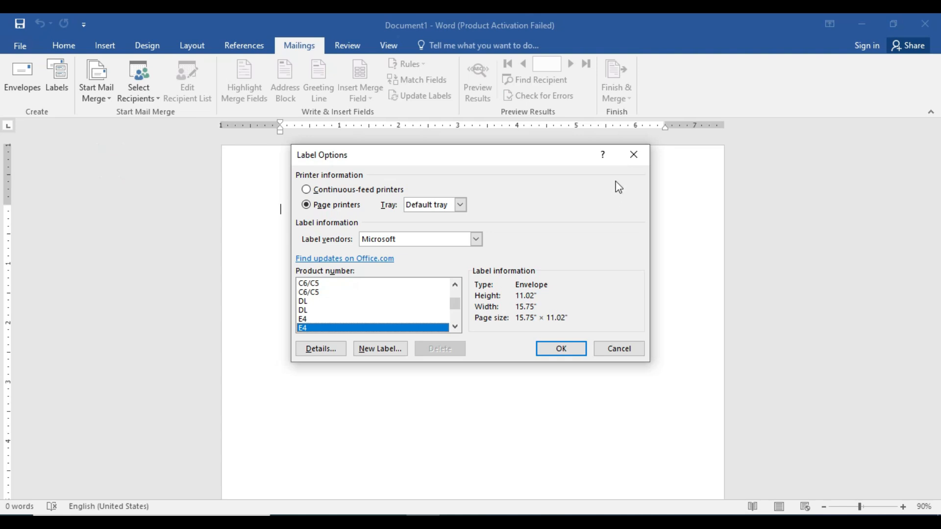
left_click(631, 153)
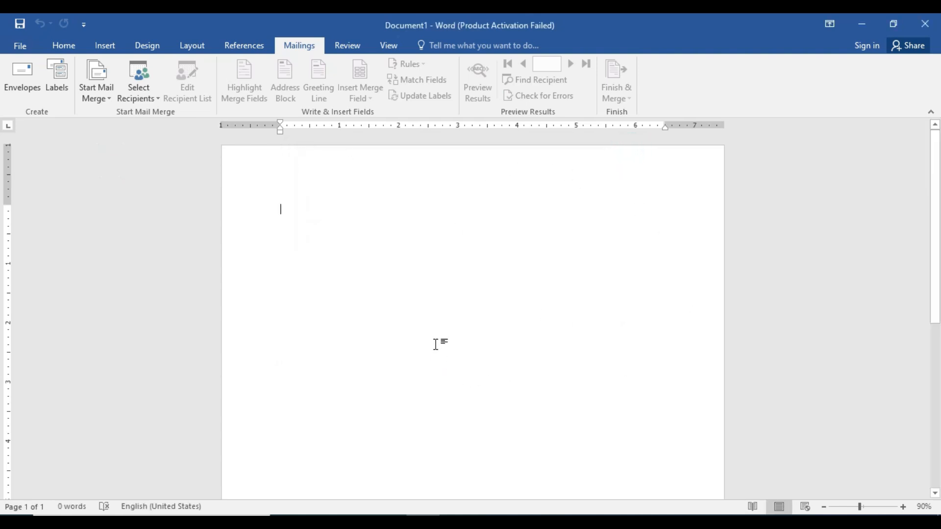
left_click(100, 88)
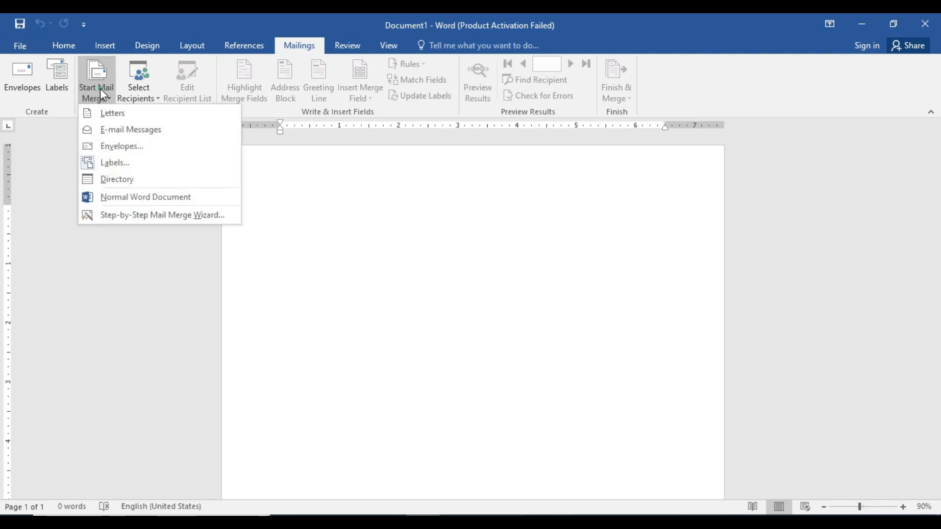
left_click(119, 182)
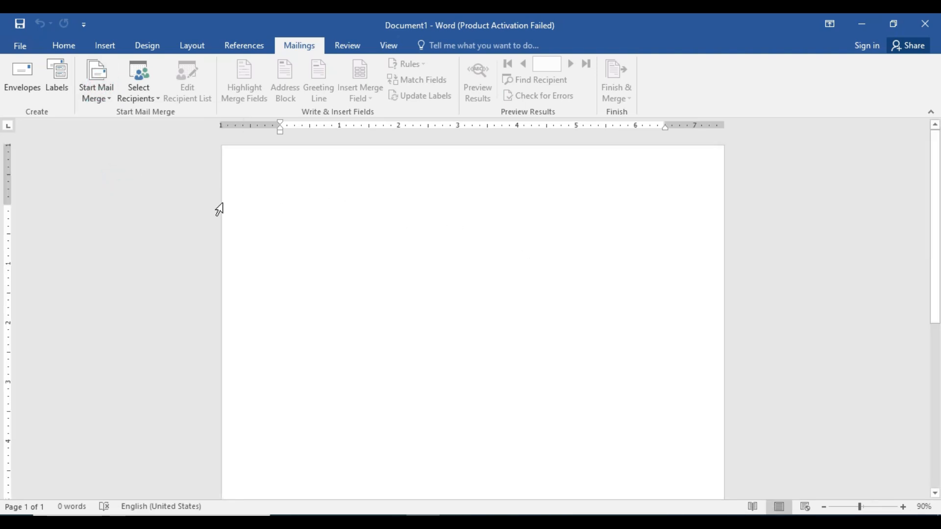
left_click(87, 99)
left_click(100, 114)
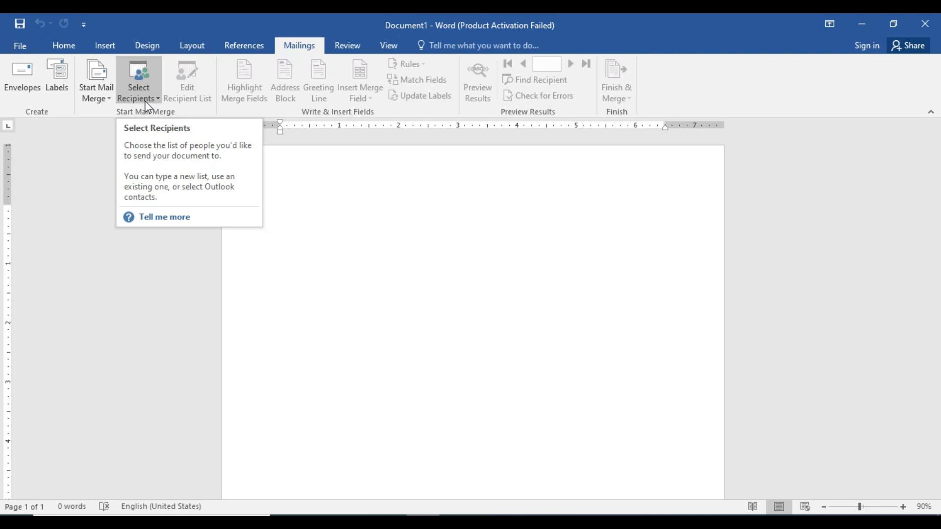
Bring up the Select Recipients choices for the letter mail merge
left_click(148, 107)
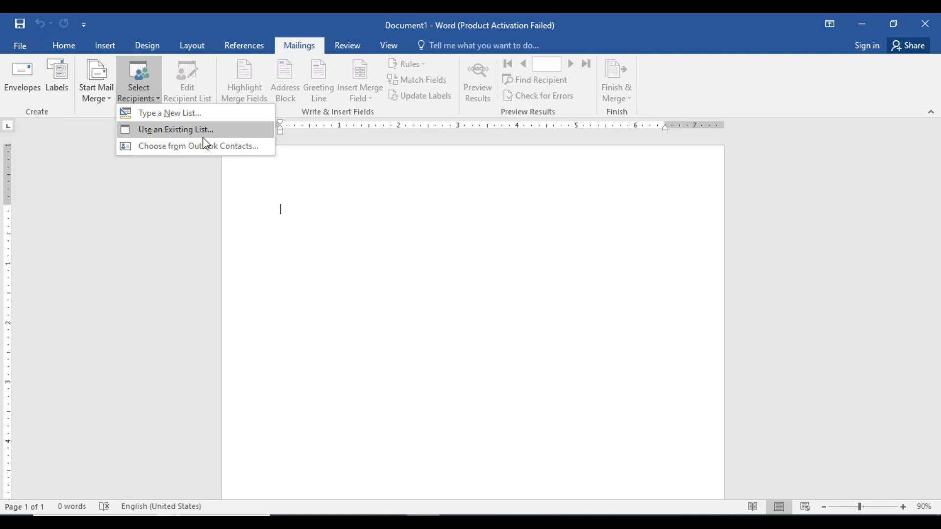
Start a new address list with Type a New List and customize its columns
left_click(175, 116)
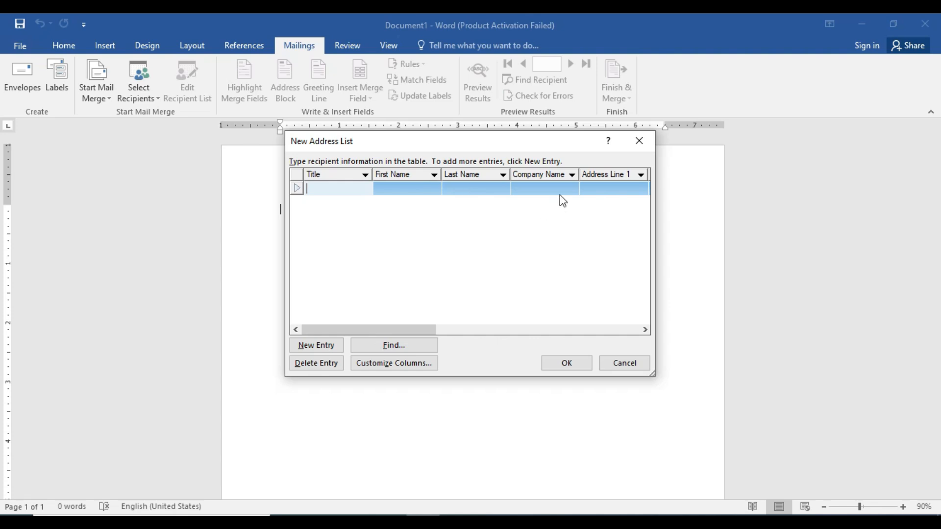
left_click_drag(378, 331, 430, 340)
left_click_drag(455, 344, 345, 335)
left_click(403, 369)
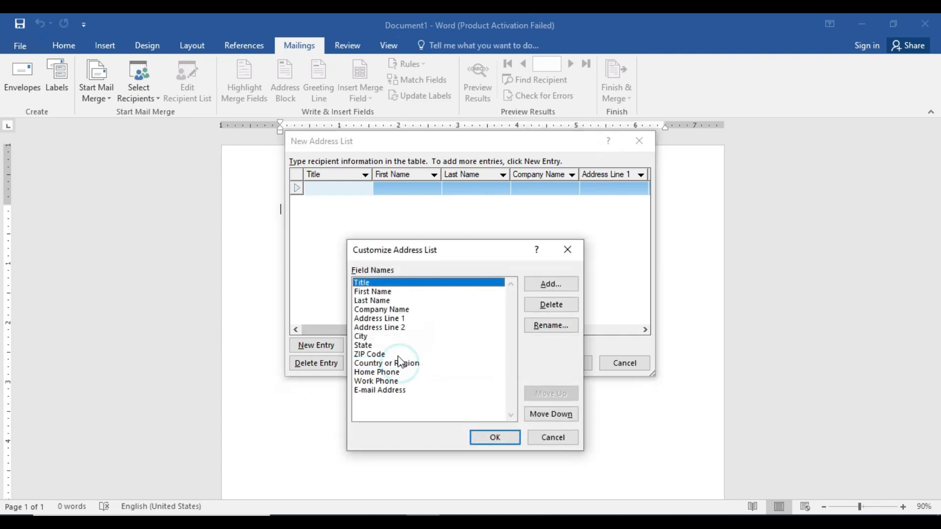
Delete the Title, Last Name, Company Name and Address Line 2 fields
left_click(550, 305)
left_click(451, 309)
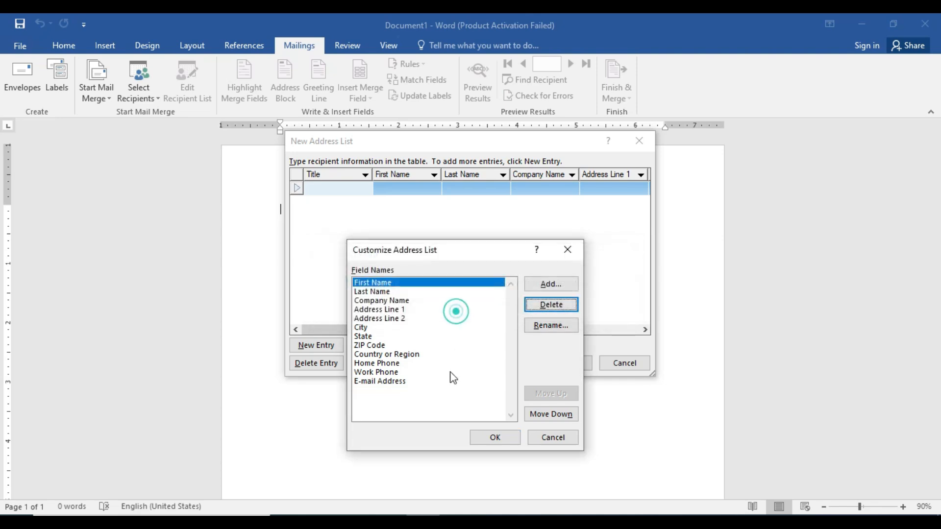
left_click(384, 292)
left_click(535, 306)
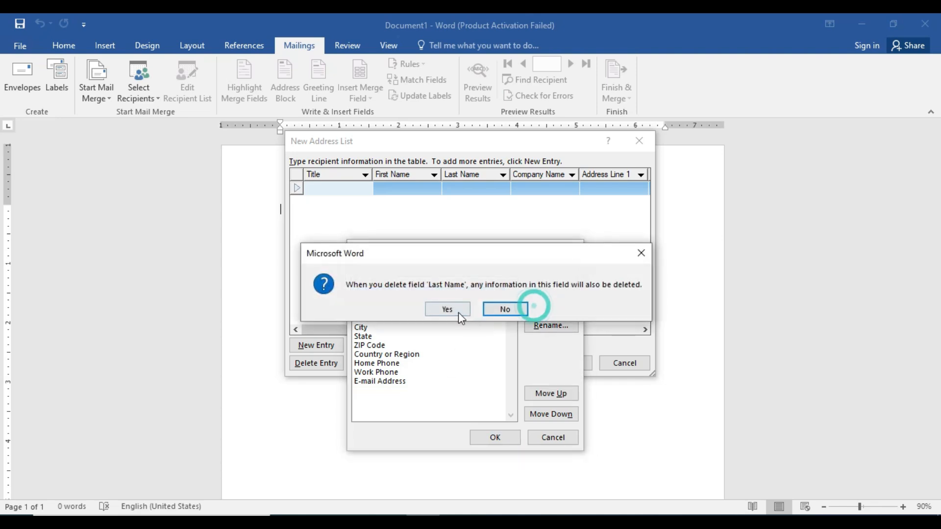
left_click(457, 310)
left_click(403, 293)
left_click(532, 305)
left_click(455, 310)
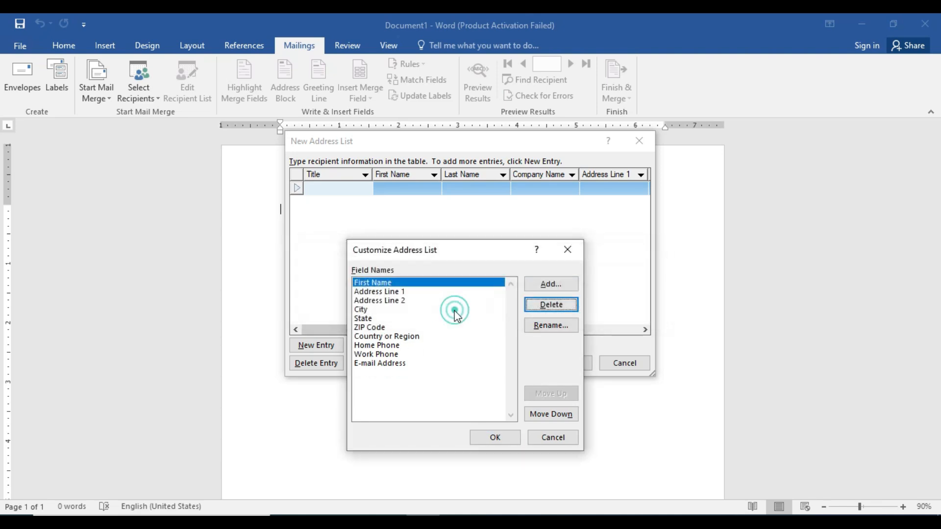
left_click(397, 301)
left_click(541, 307)
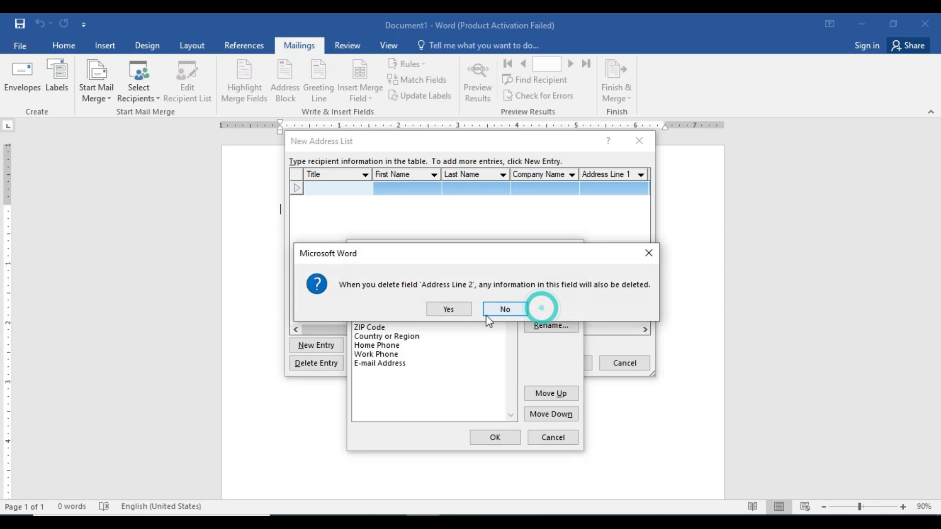
left_click(457, 312)
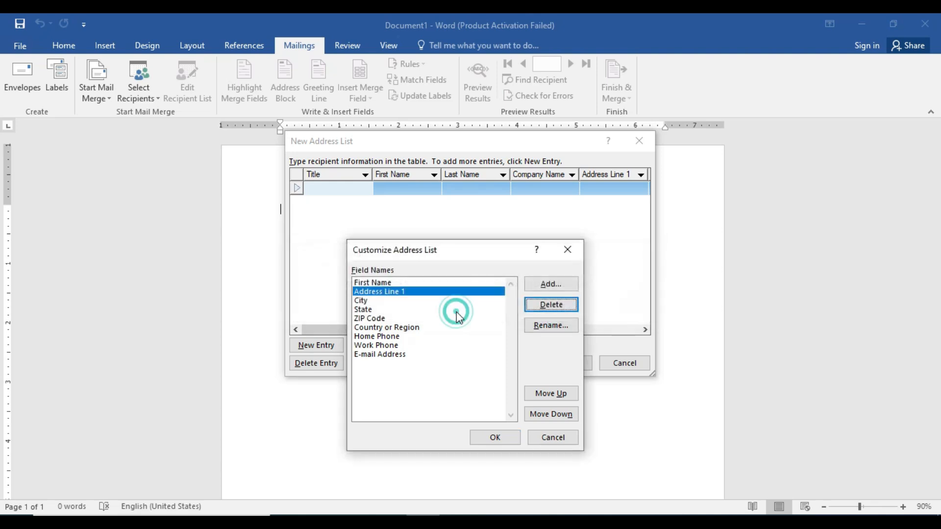
Delete the ZIP Code, Country or Region and Work Phone fields, leaving six fields
left_click(382, 301)
left_click(382, 310)
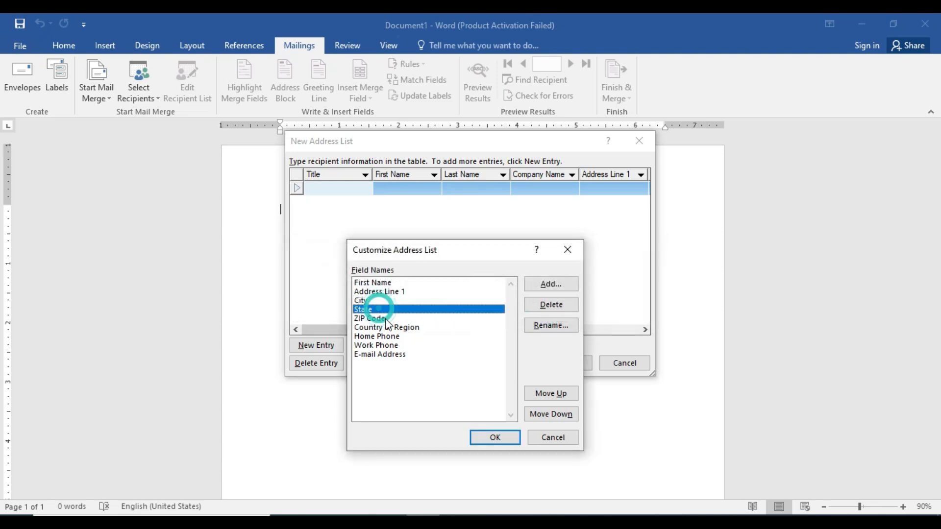
left_click(385, 318)
left_click(550, 304)
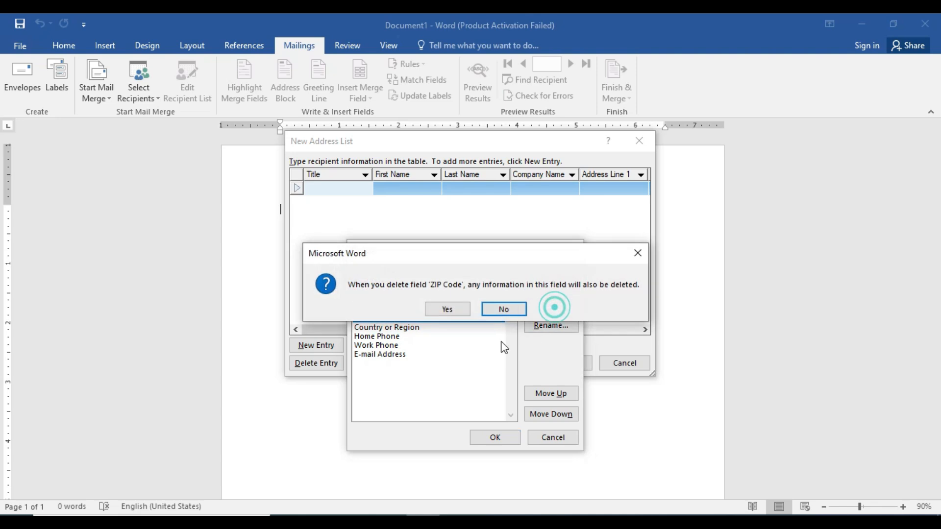
left_click(447, 310)
left_click(399, 319)
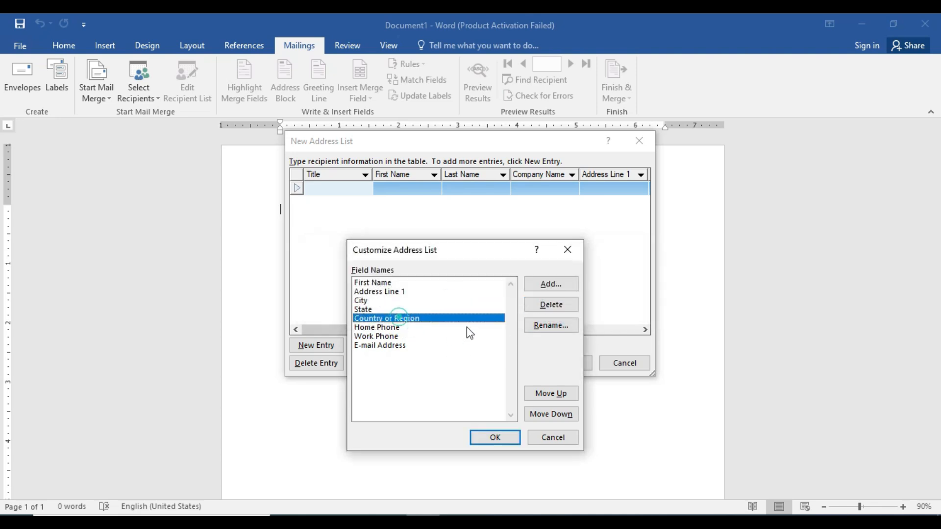
left_click(533, 309)
left_click(453, 307)
left_click(389, 328)
left_click(551, 304)
left_click(443, 310)
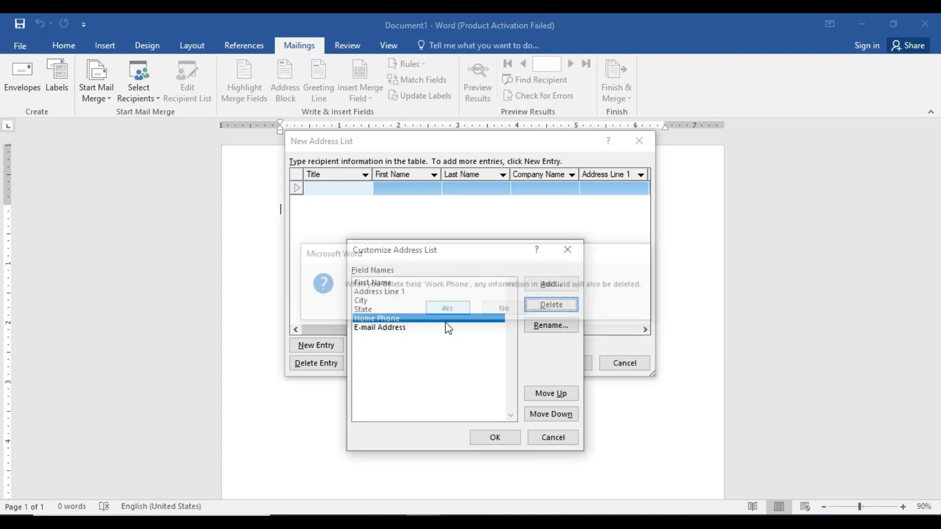
left_click(412, 329)
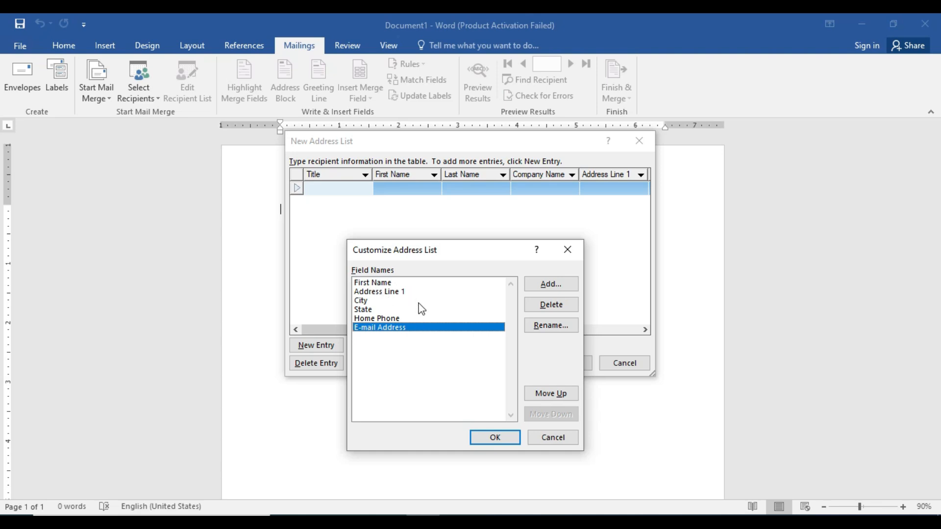
left_click(380, 283)
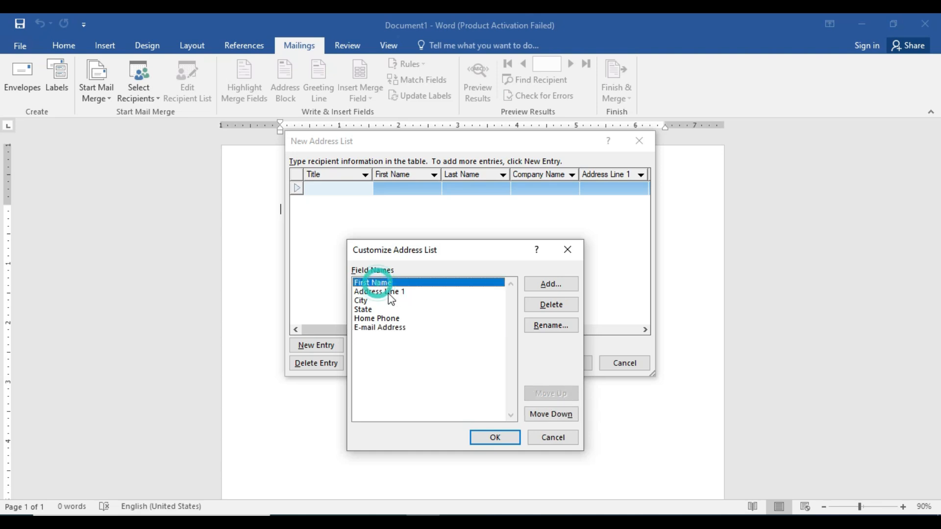
Rename First Name to Full Name and Address Line 1 to Address
left_click(530, 328)
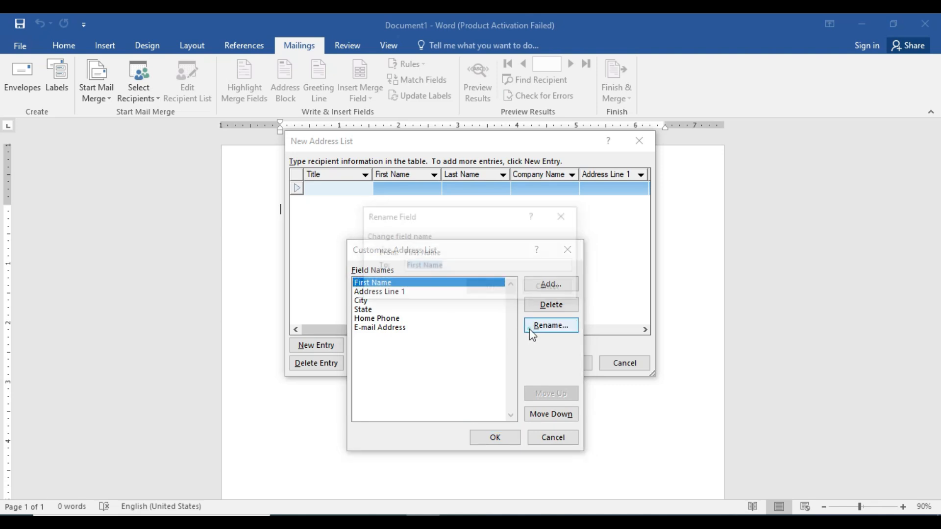
left_click(424, 266)
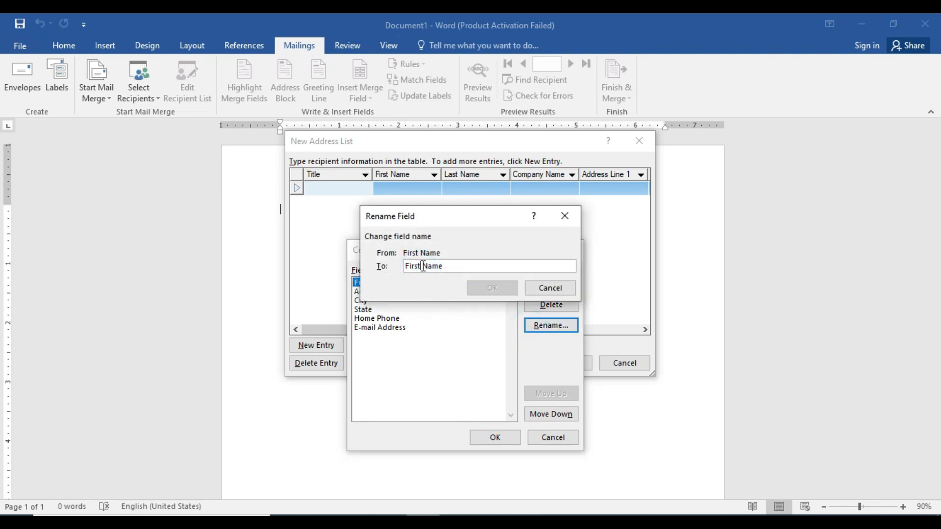
key("BackSpace")
key("BackSpace")
key("BackSpace")
key("BackSpace")
type("ull")
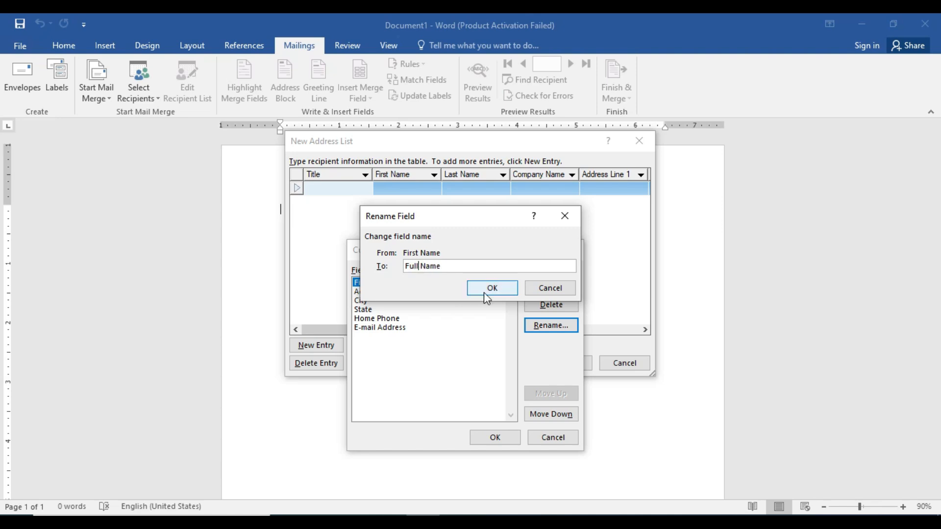
left_click(479, 291)
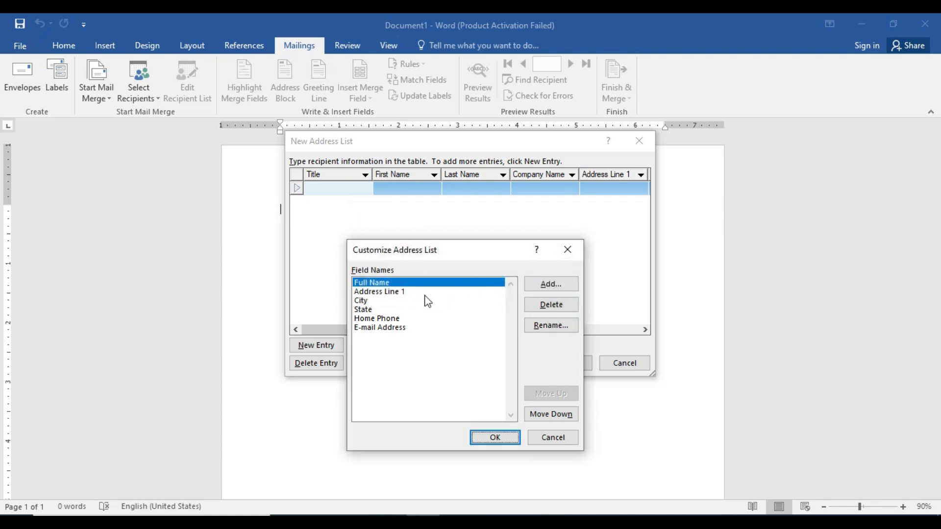
left_click(399, 292)
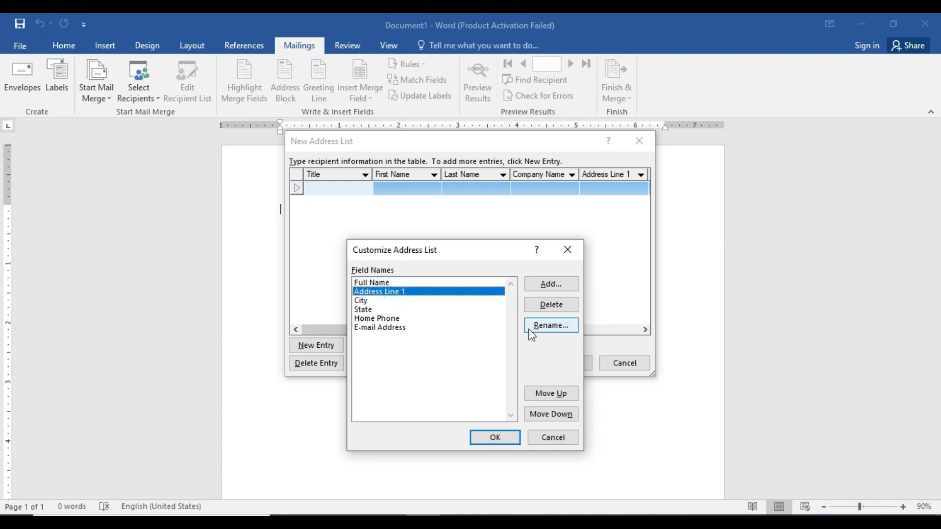
left_click(543, 326)
left_click(467, 270)
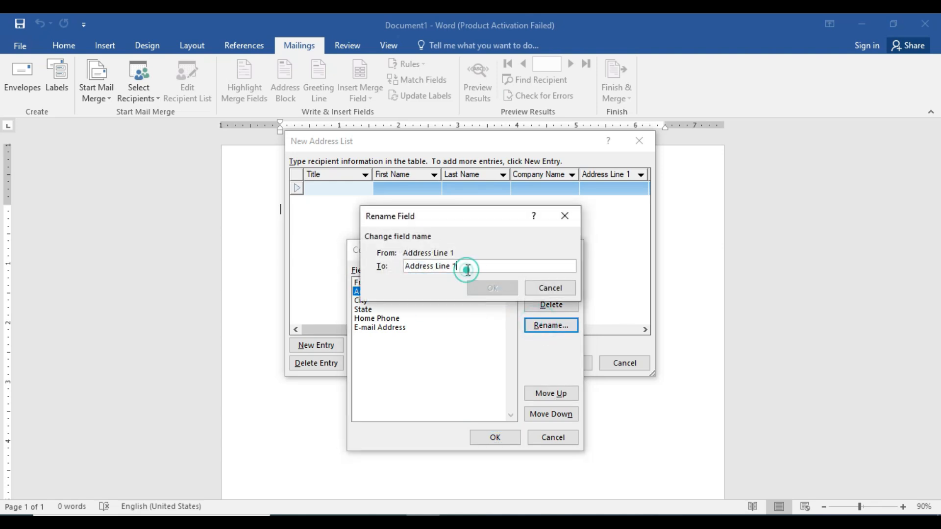
key("BackSpace")
key("BackSpace")
key("BackSpace")
key("BackSpace")
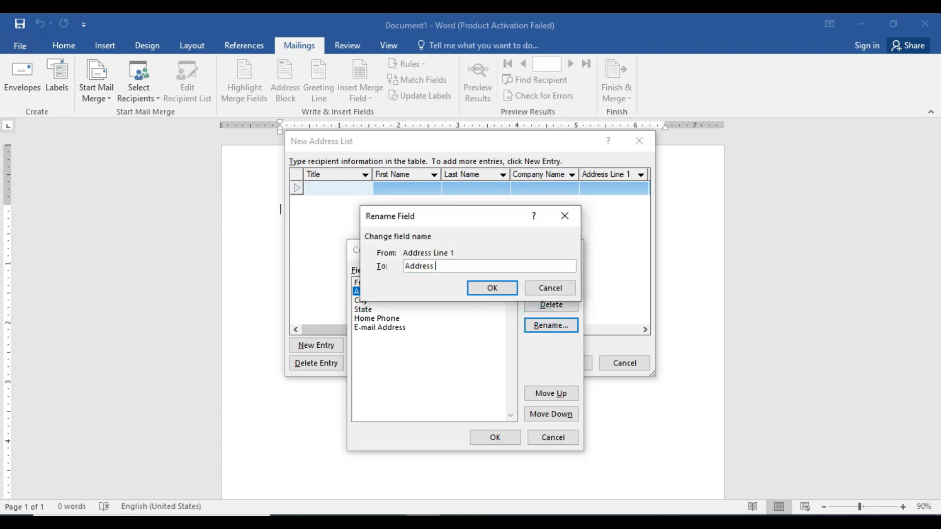
left_click(483, 290)
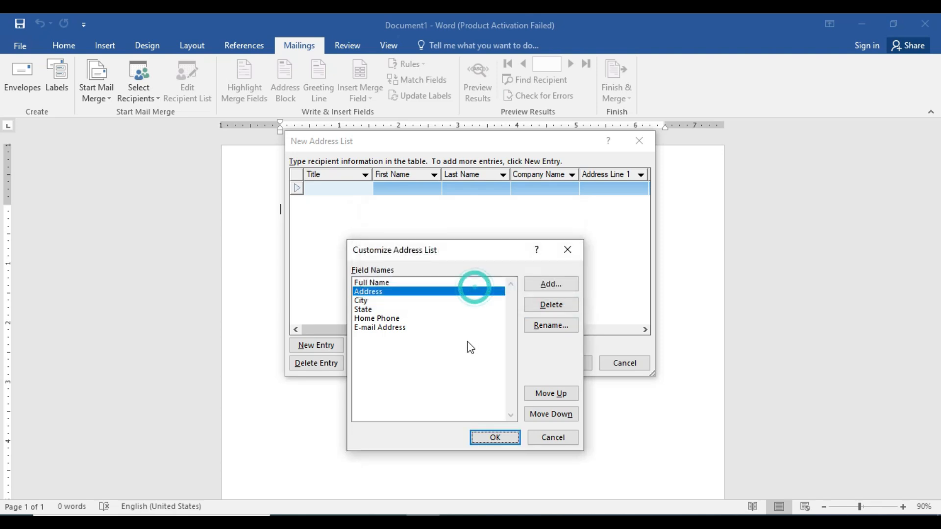
Rename Home Phone to Phone, delete E-mail Address, and apply the field list
left_click(373, 319)
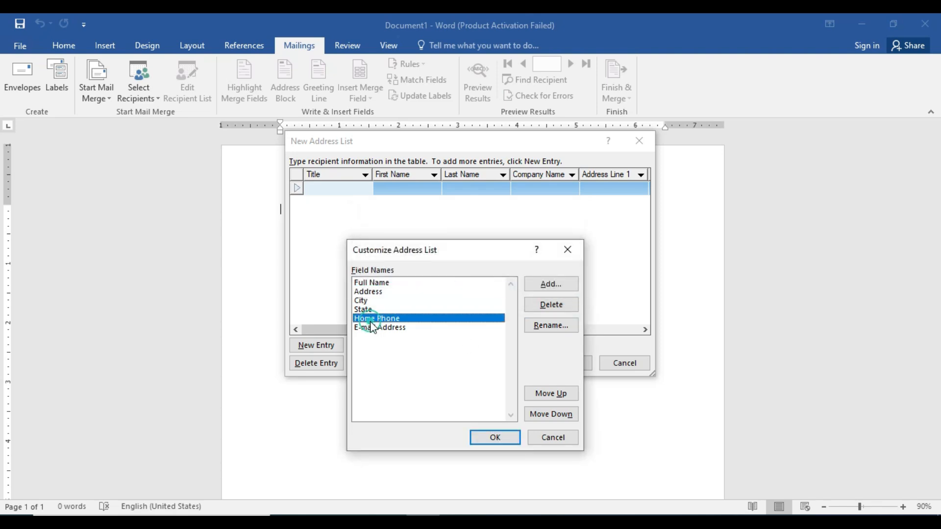
left_click(541, 325)
left_click(431, 267)
key("BackSpace")
key("BackSpace")
key("BackSpace")
key("BackSpace")
key("BackSpace")
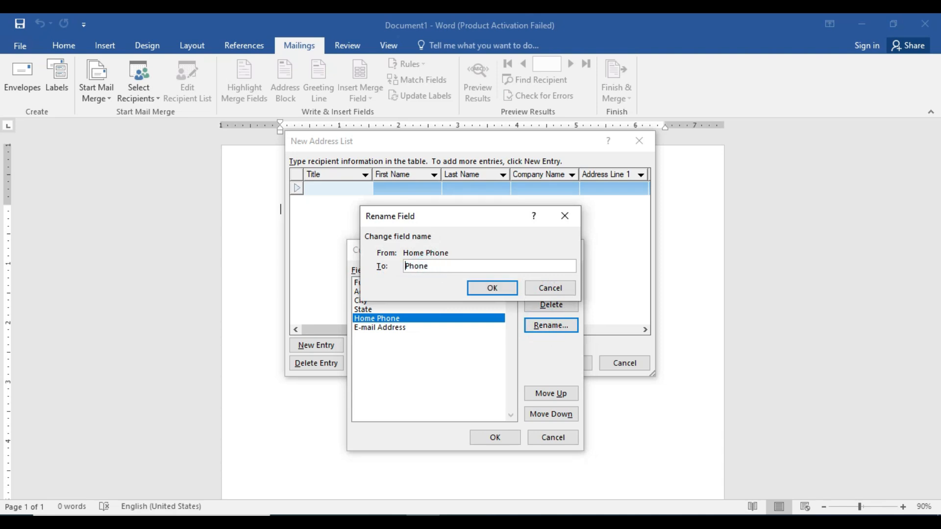
left_click(492, 289)
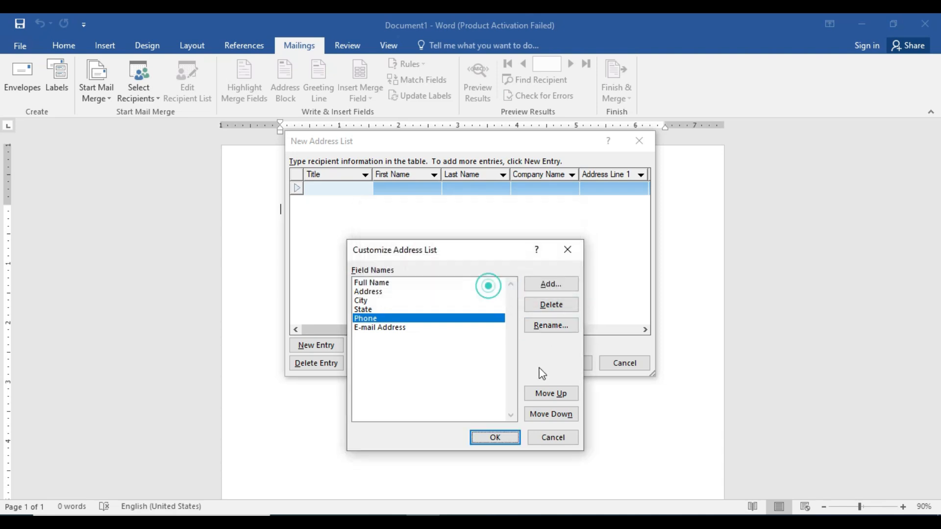
left_click(401, 330)
left_click(543, 306)
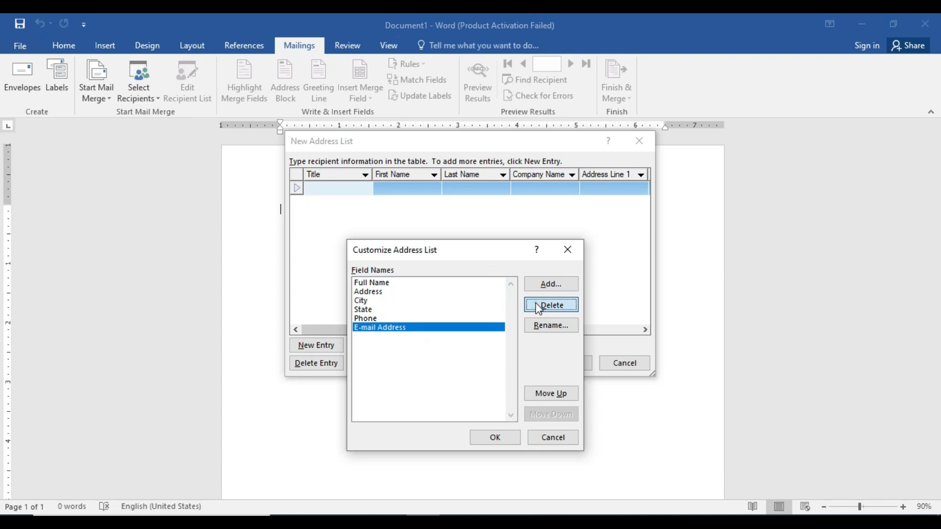
left_click(457, 306)
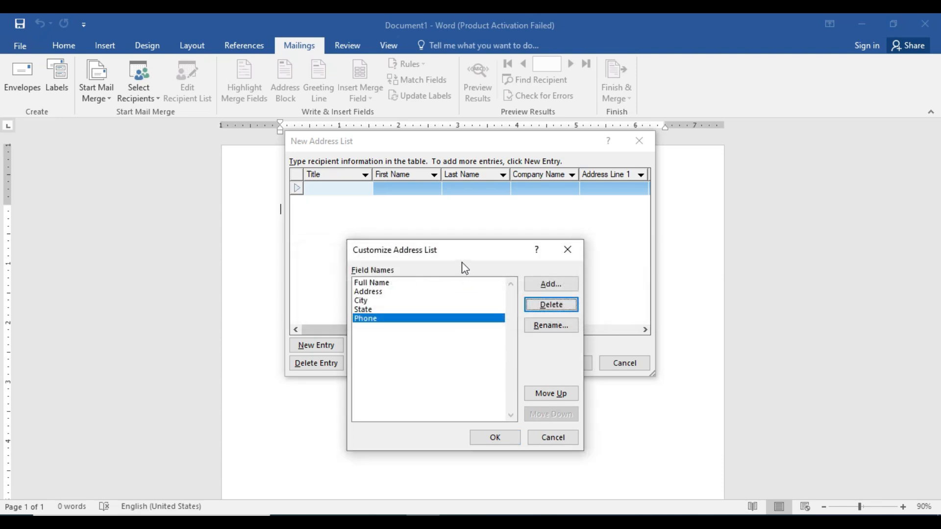
left_click_drag(469, 253, 704, 210)
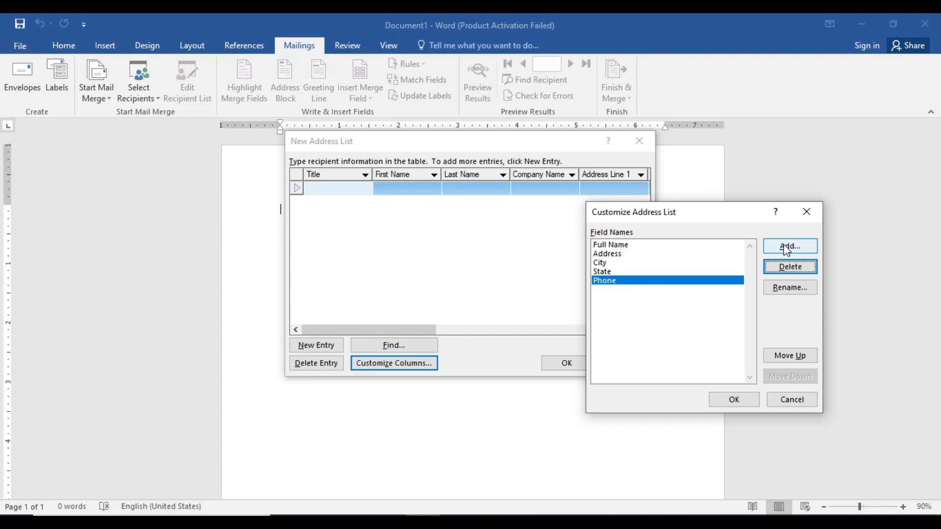
left_click(730, 401)
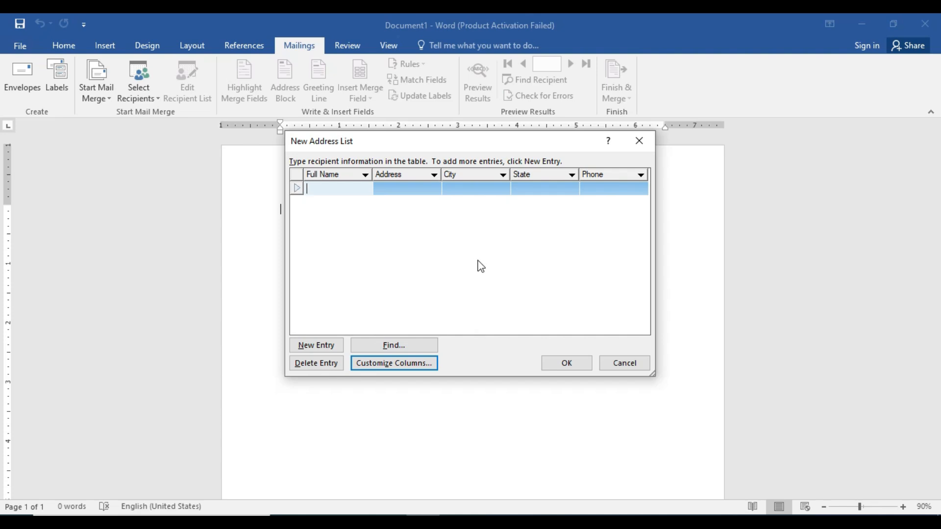
Type the first recipient's full name into the Full Name cell
key("Tab")
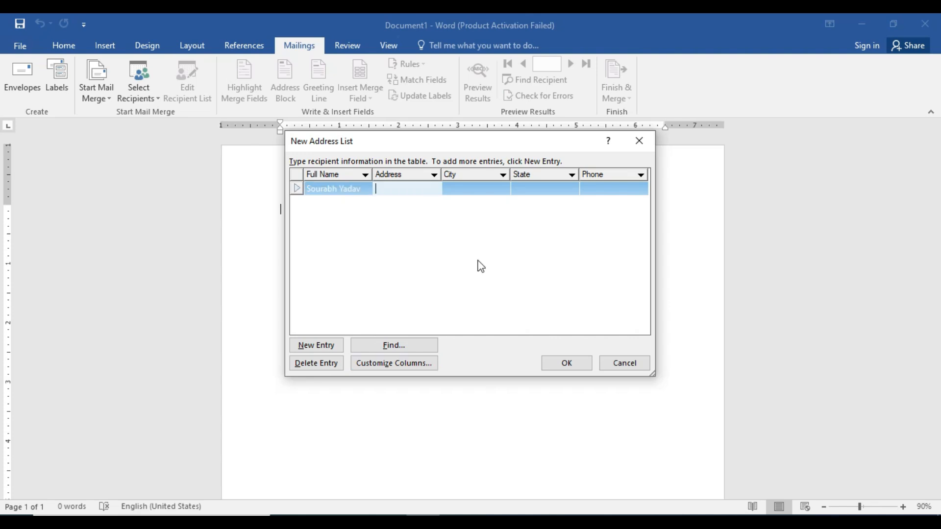
Fill in the first recipient's address, city, state 'm.p' and phone number, adding a new row
type("kskd kkd fsdkl")
key("Tab")
type("bhopla")
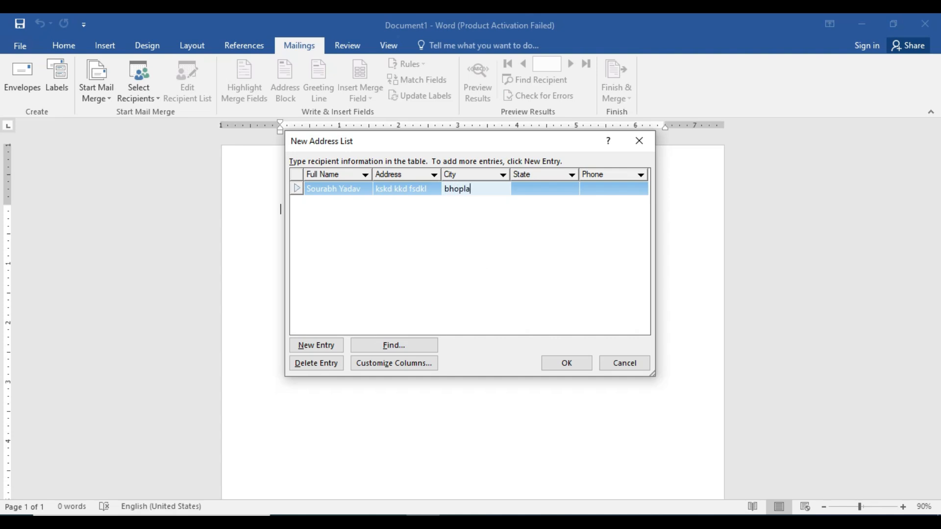
key("BackSpace")
key("Tab")
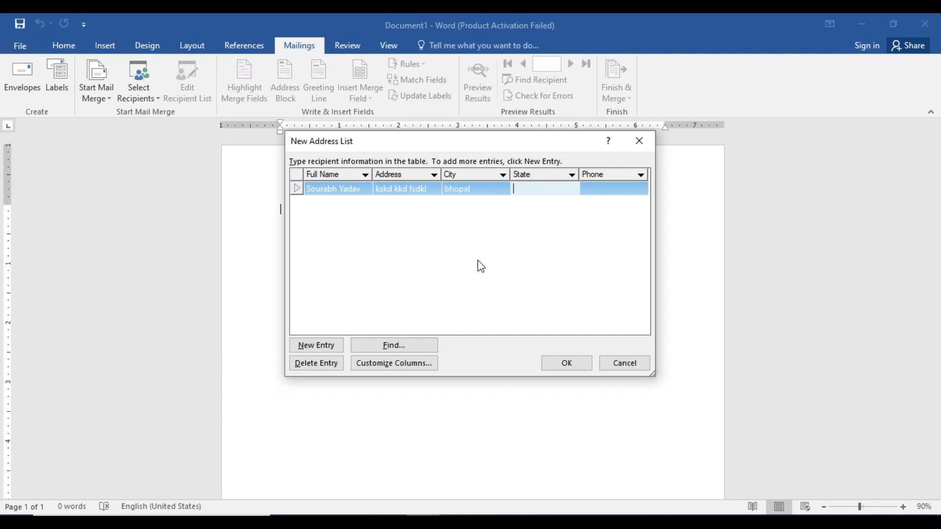
type("m.p")
key("Tab")
type("68749864")
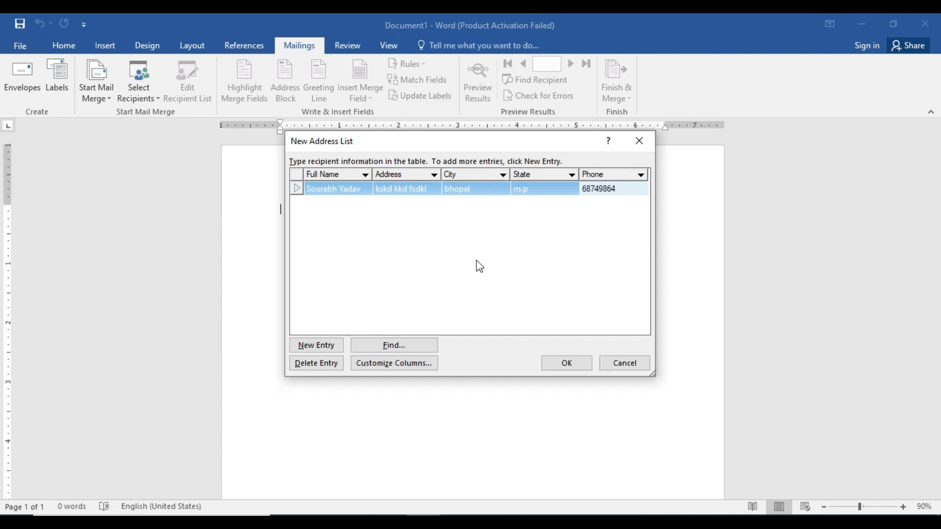
left_click(322, 346)
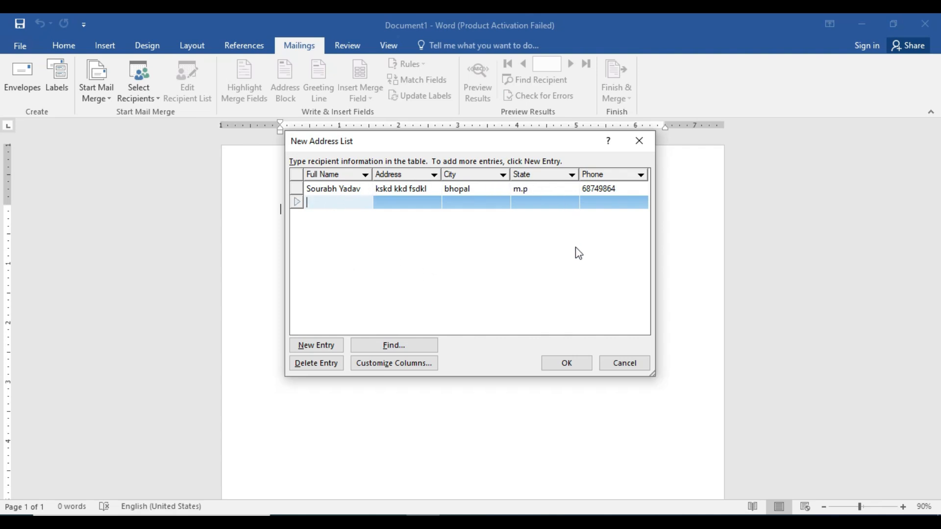
Enter the second recipient's full name, address, city, state 'm.p' and phone number
type("raj")
key("BackSpace")
key("BackSpace")
key("Tab")
type("65465465")
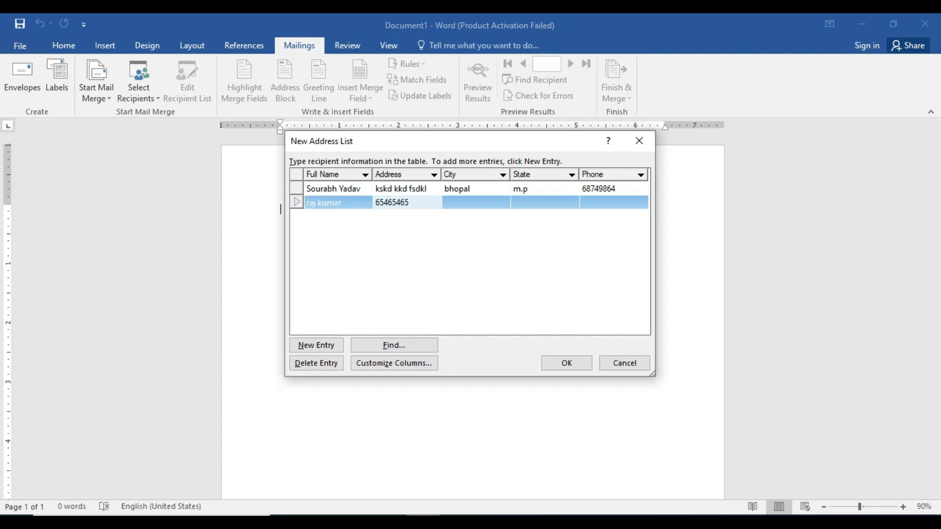
key("Right")
key("Right")
key("Right")
key("BackSpace")
key("BackSpace")
key("BackSpace")
key("BackSpace")
key("BackSpace")
key("BackSpace")
key("BackSpace")
key("BackSpace")
type("jksdflsfjsd")
key("Tab")
type("bhop")
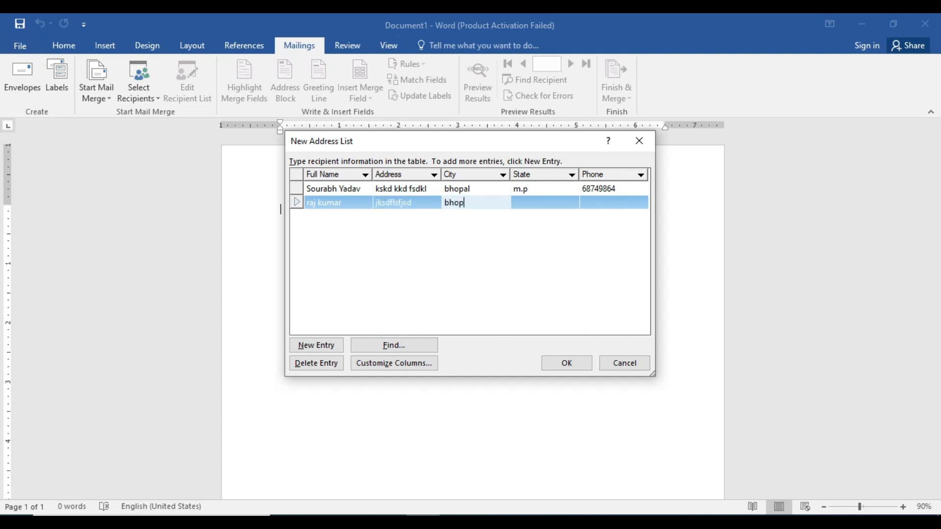
key("Tab")
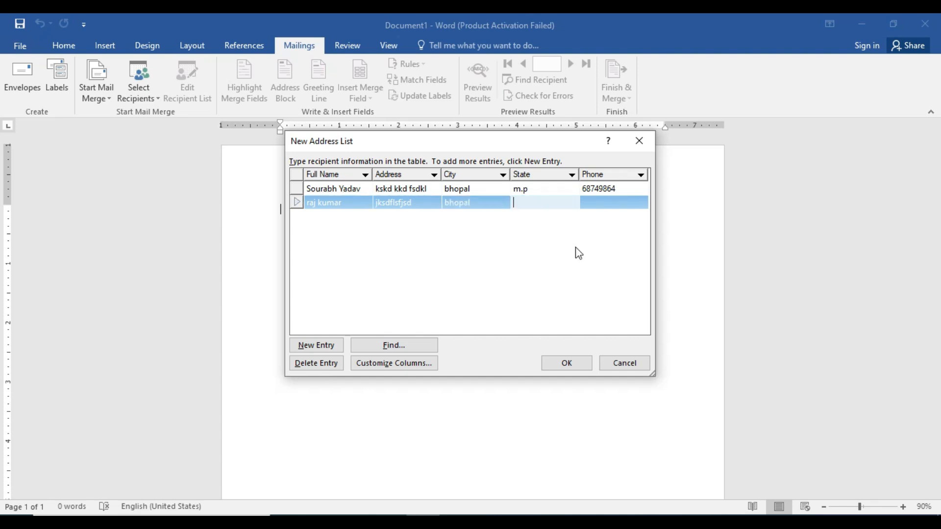
type("m.p")
key("Tab")
type("6874864")
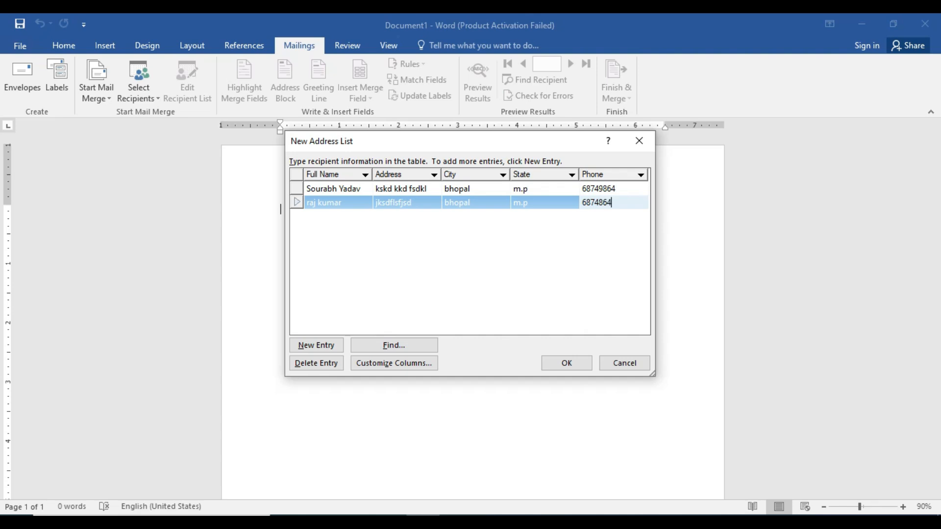
key("Tab")
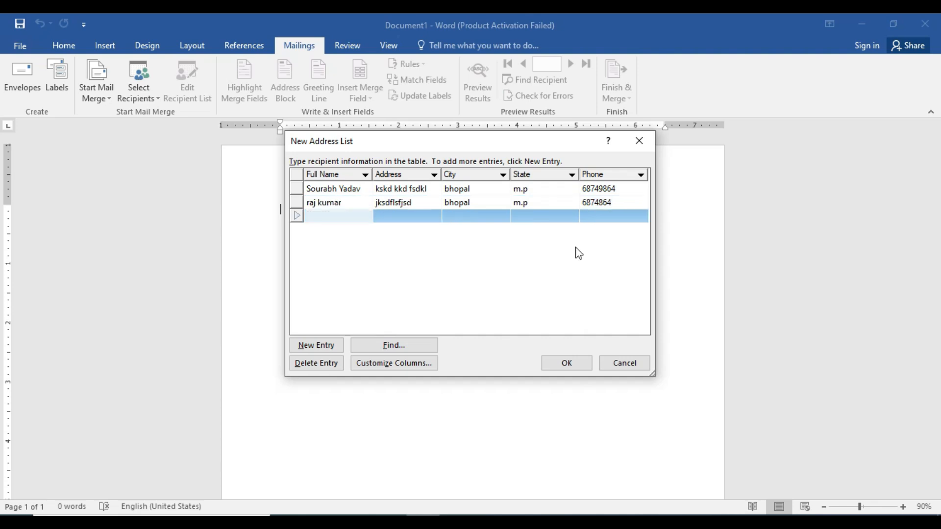
Enter the third recipient's full name, address, city 'bhopal', state 'm.p' and phone number
key("Tab")
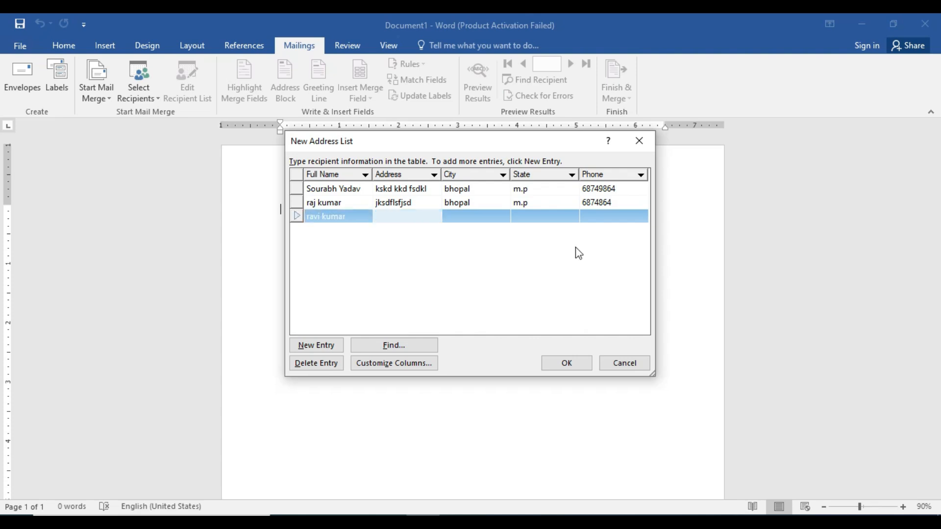
type("ofopsdjf")
key("Tab")
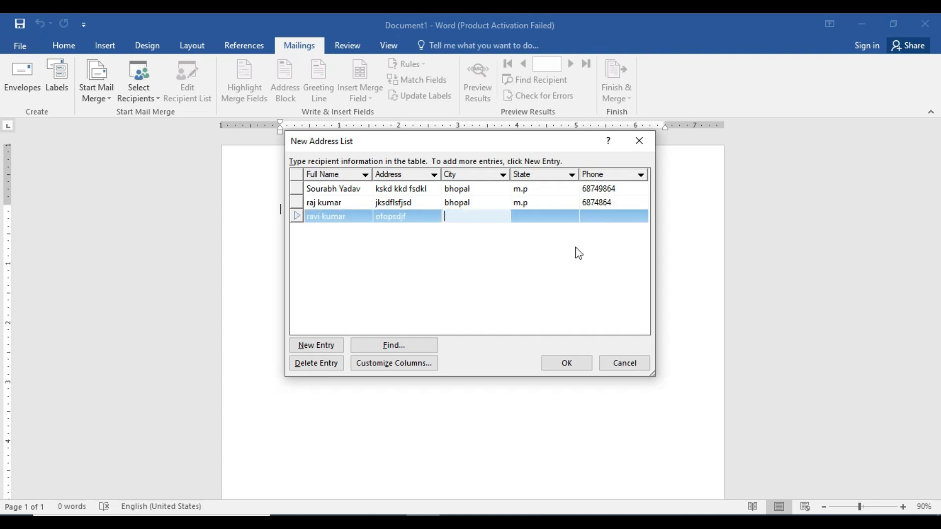
type("bhopal")
key("Tab")
type("m.p")
key("Tab")
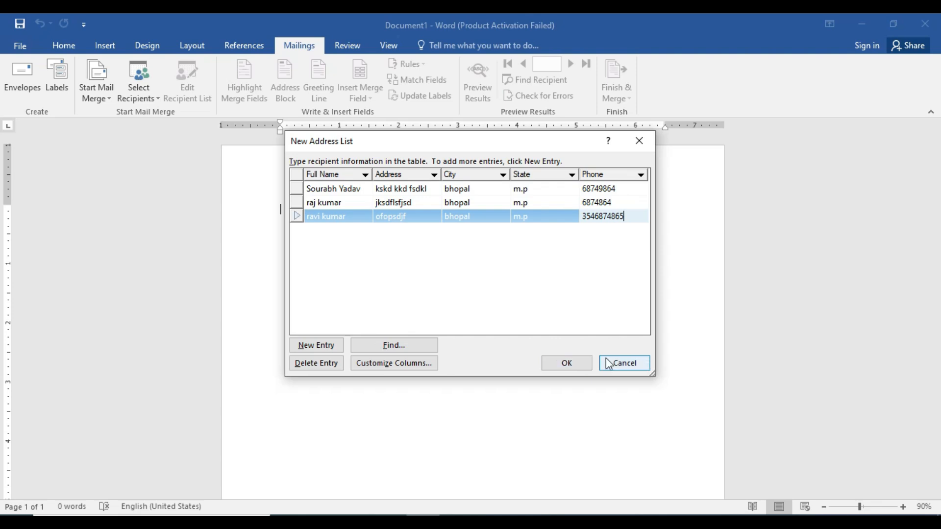
Save the address list as 'Sou' in My Data Sources
left_click(576, 362)
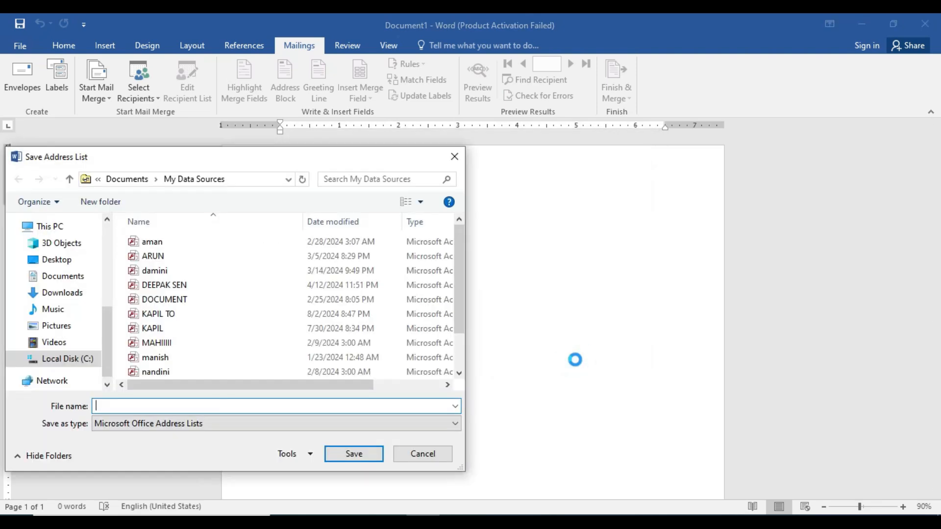
left_click_drag(233, 157, 247, 69)
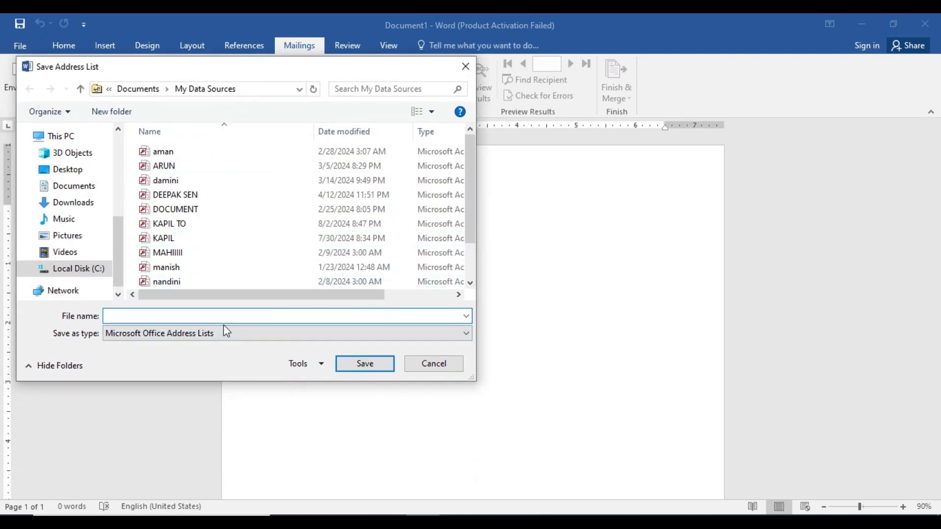
type("s")
key("BackSpace")
type("Sourabh")
left_click_drag(243, 75, 275, 165)
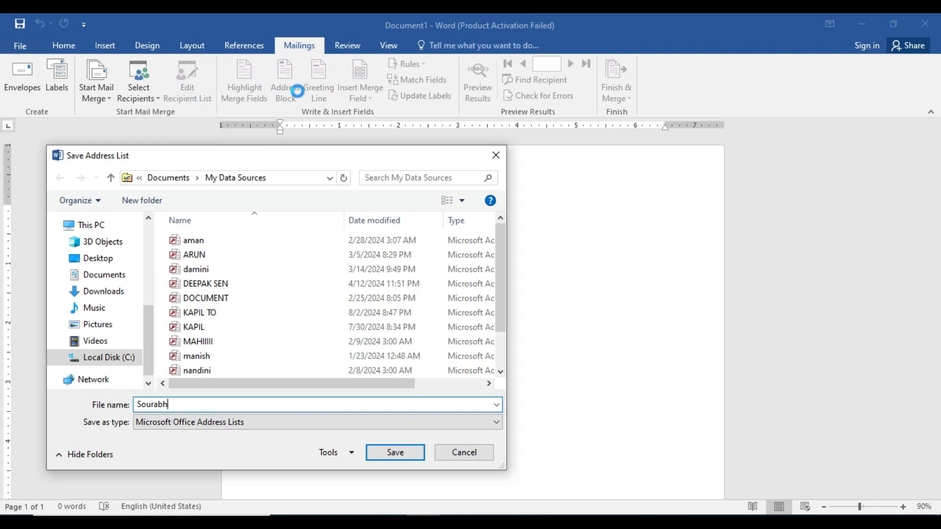
left_click(400, 455)
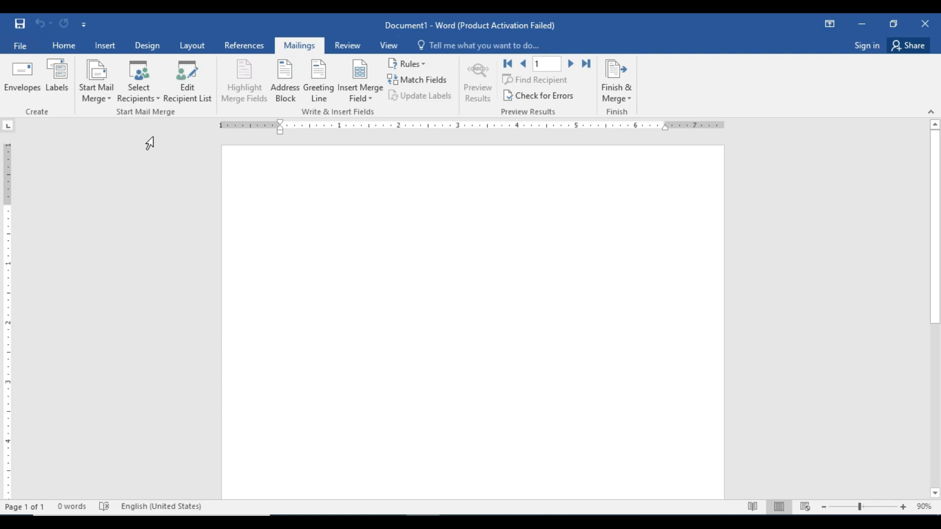
Insert the saved 'From' invitation letter from Insert > Quick Parts > AutoText
left_click(109, 47)
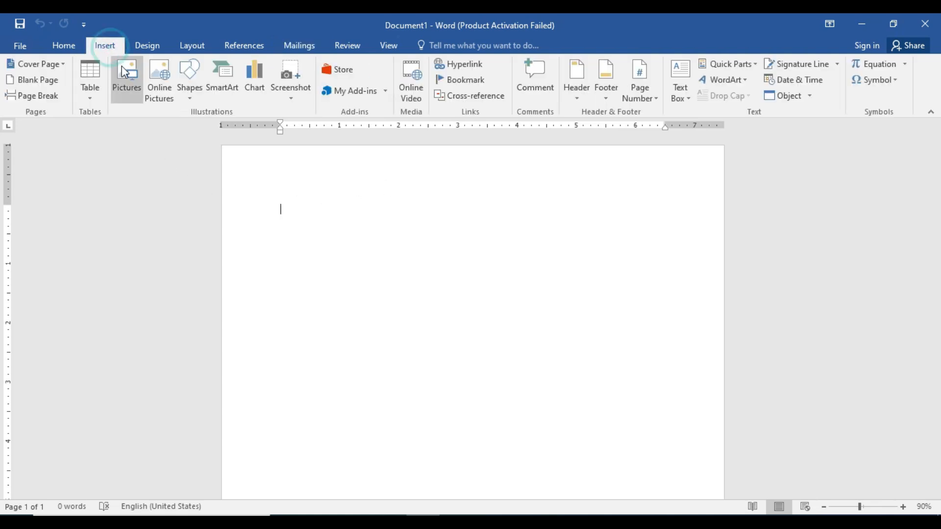
left_click(740, 65)
mouse_move(737, 82)
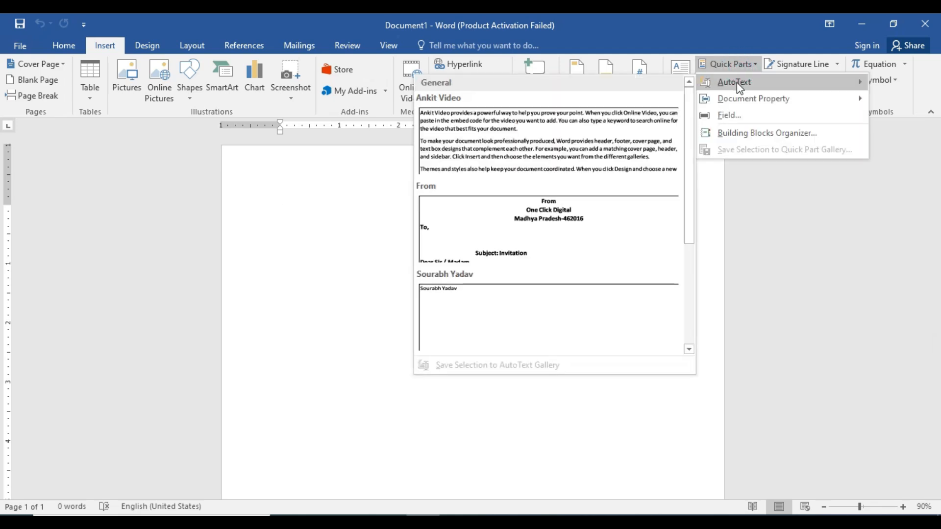
left_click(594, 216)
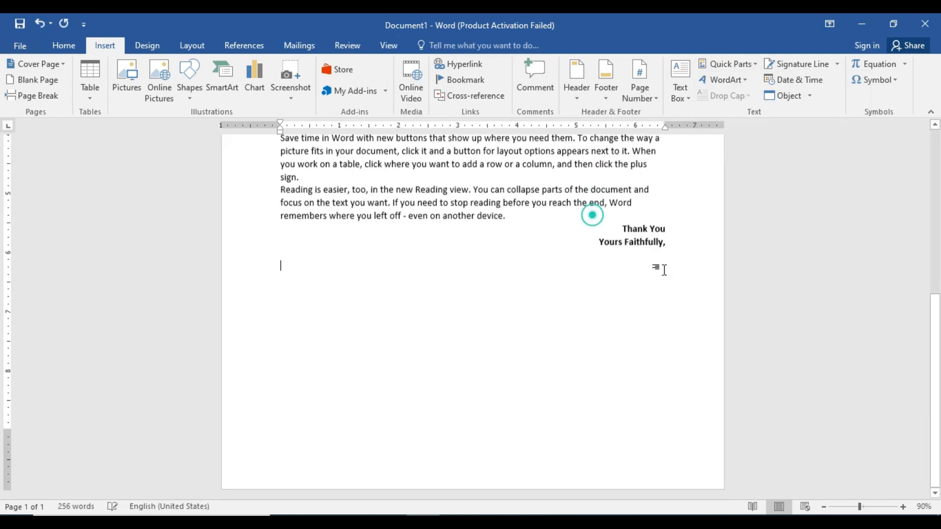
left_click_drag(934, 354, 935, 208)
Clear the page and re-insert the letter by typing 'from' to expand the AutoText entry
key("ctrl+a")
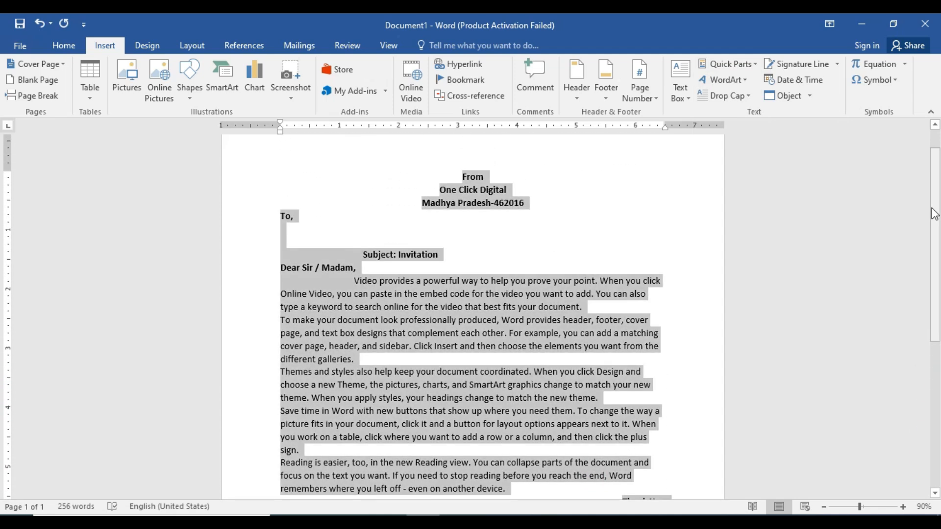
key("Delete")
type("from")
key("ctrl+z")
key("ctrl+z")
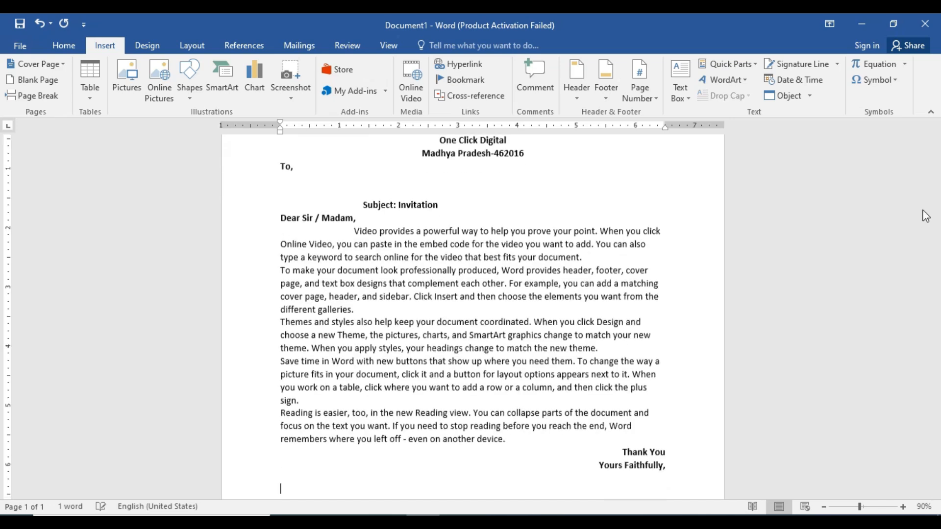
left_click_drag(937, 256, 937, 227)
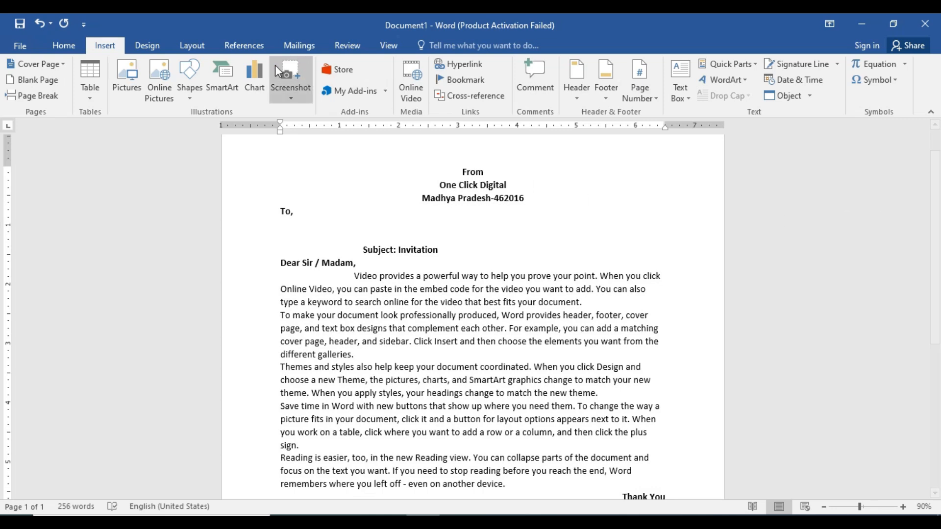
left_click(299, 45)
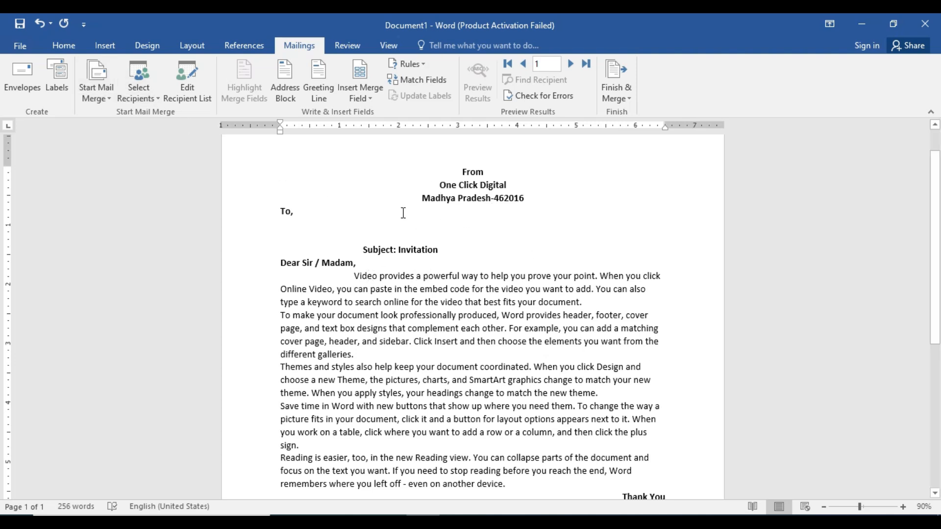
Add the Full_Name and Address_ merge fields on separate lines under 'To,'
left_click(305, 212)
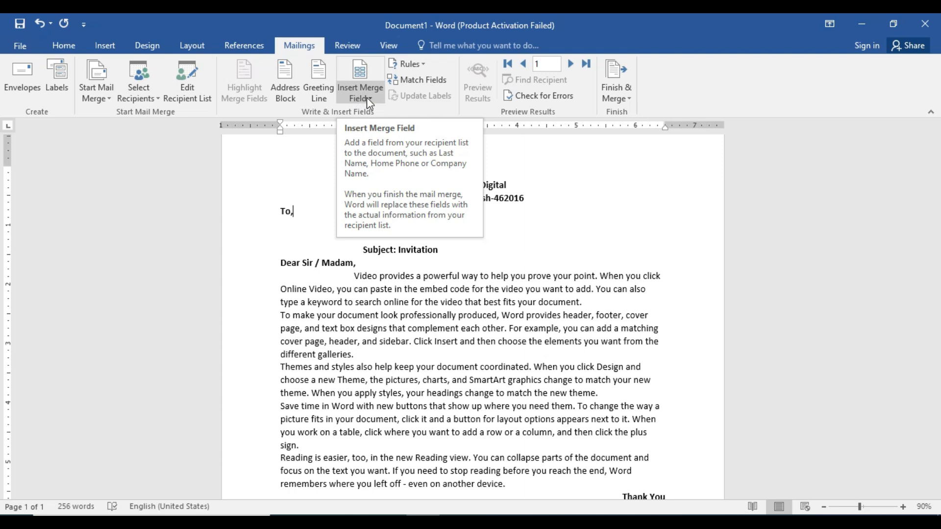
left_click(368, 99)
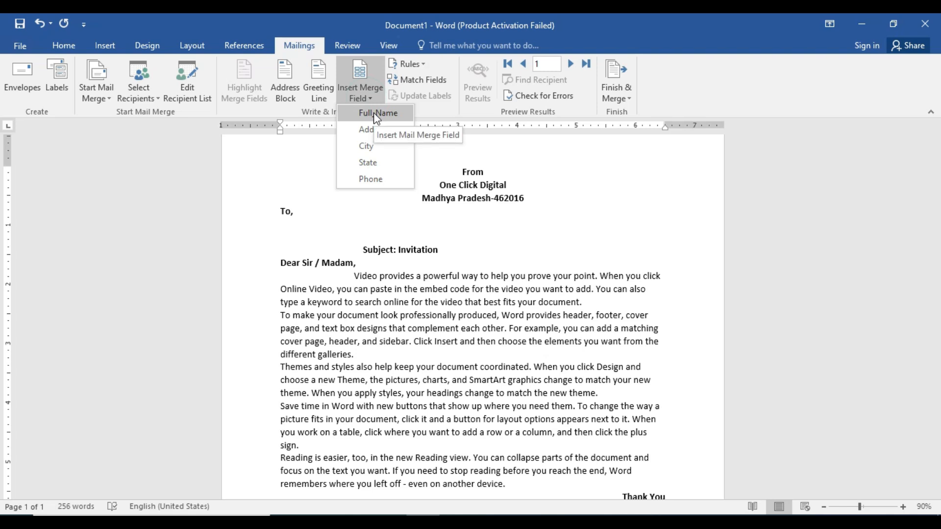
left_click(373, 113)
key("BackSpace")
key("BackSpace")
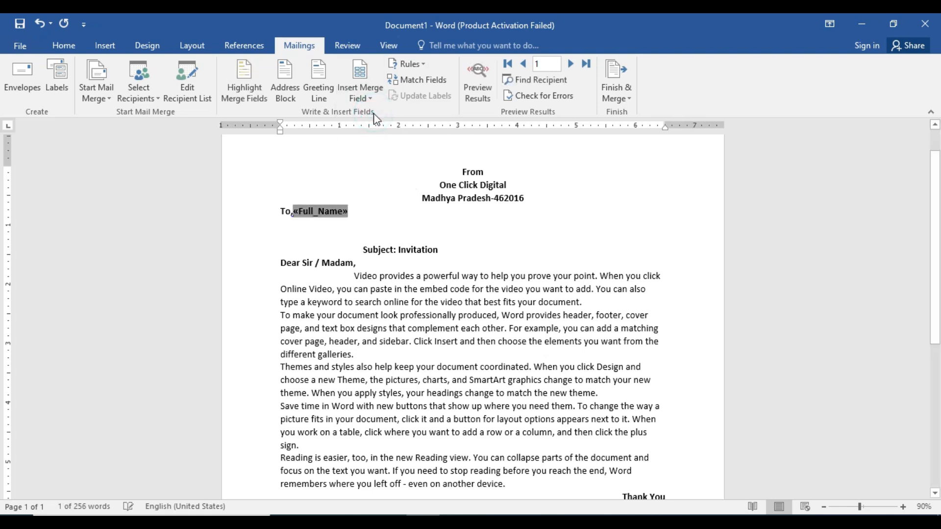
key("Return")
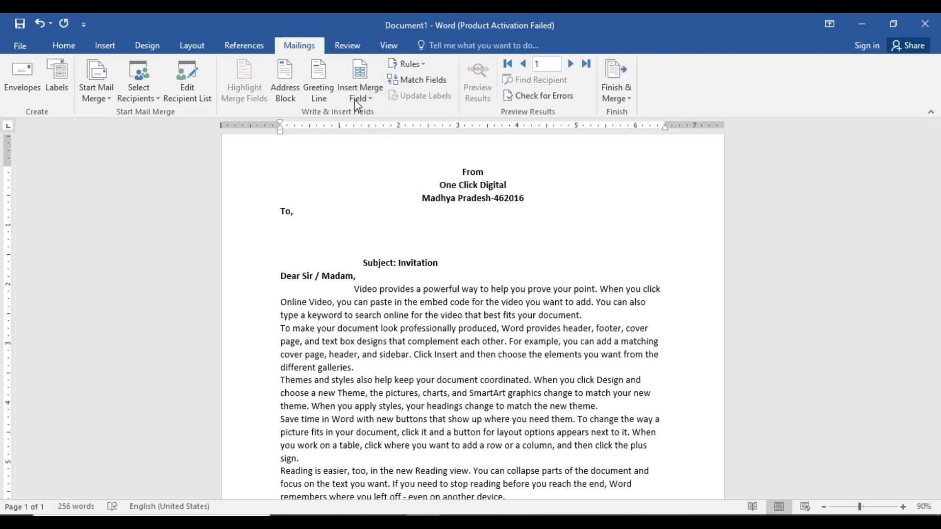
left_click(354, 99)
left_click(373, 113)
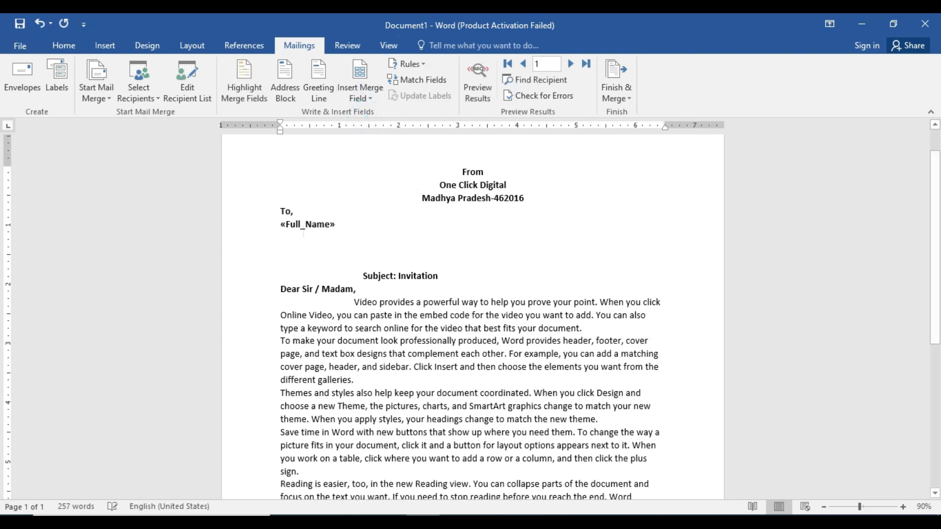
key("Return")
left_click(360, 98)
left_click(368, 129)
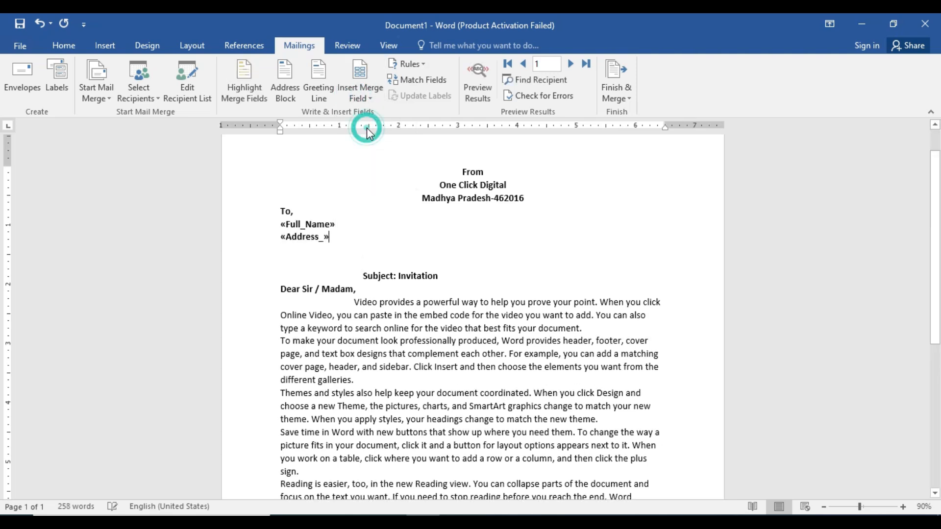
Add City, State and Phone fields on their own lines, then toggle Preview Results
key("Return")
left_click(359, 95)
left_click(369, 146)
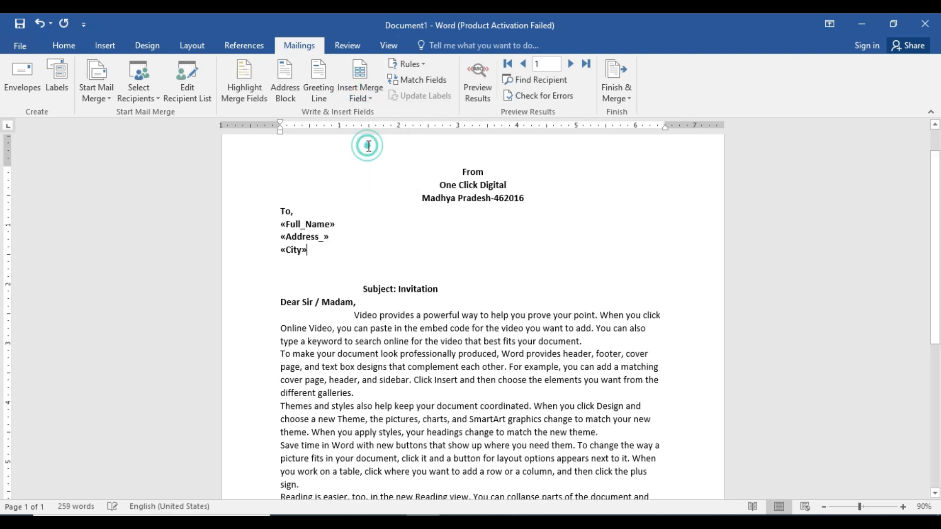
key("Return")
left_click(359, 96)
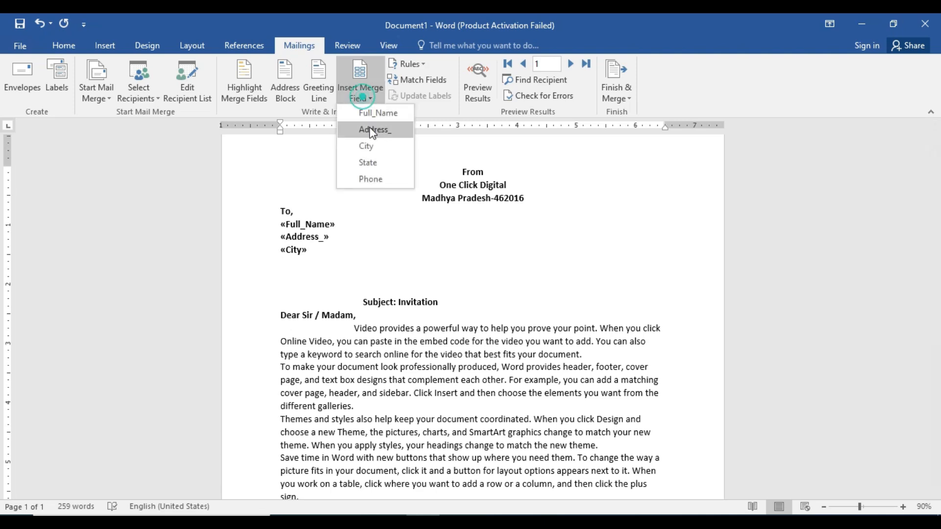
left_click(374, 162)
key("Return")
left_click(358, 94)
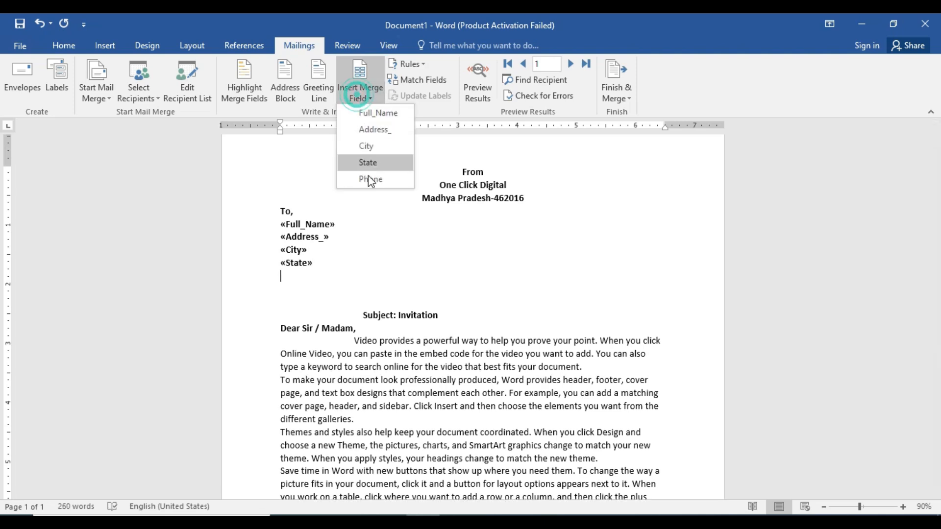
left_click(370, 179)
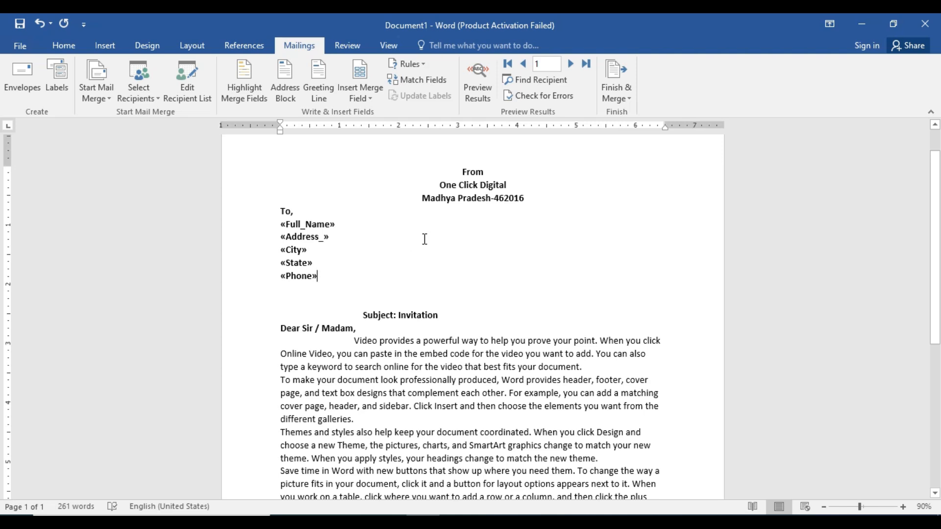
left_click(481, 91)
left_click(481, 91)
Merge all records into individual letters with Finish & Merge > Edit Individual Documents
left_click(480, 92)
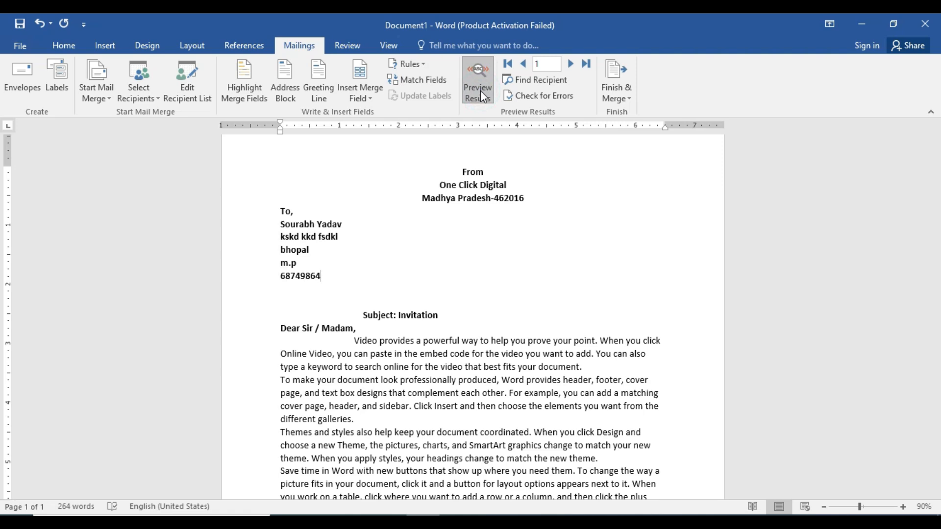
left_click(480, 92)
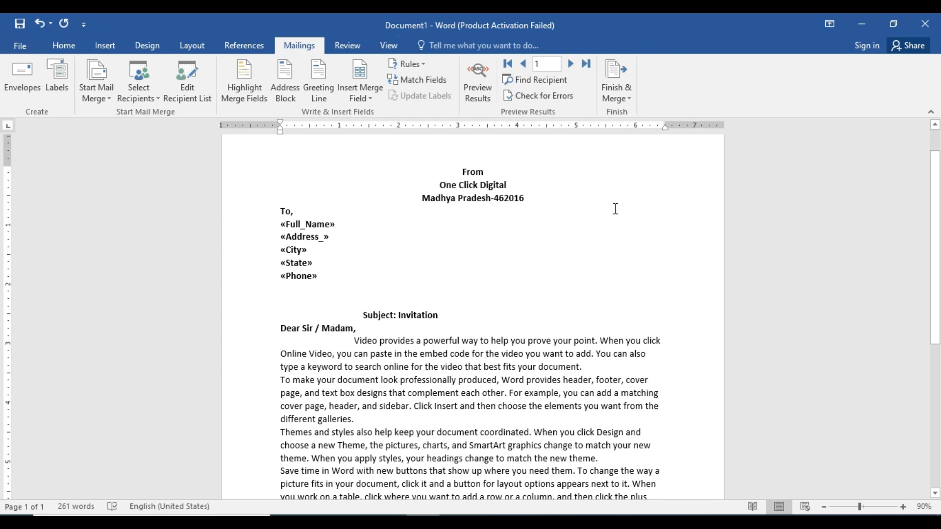
left_click(626, 98)
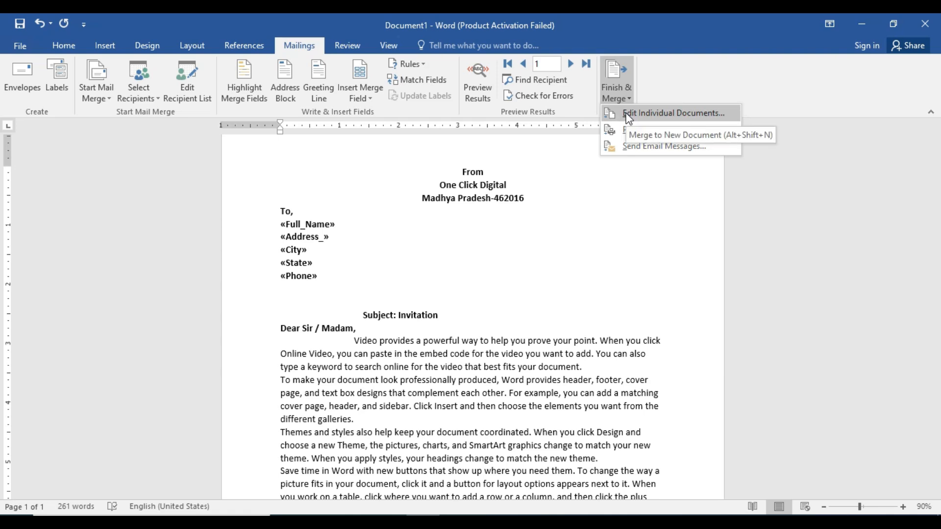
left_click(640, 118)
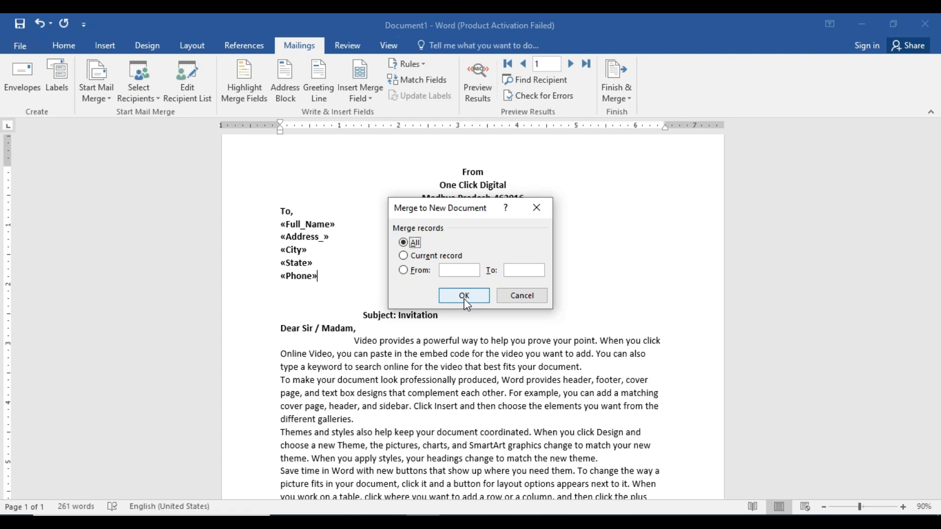
left_click(534, 210)
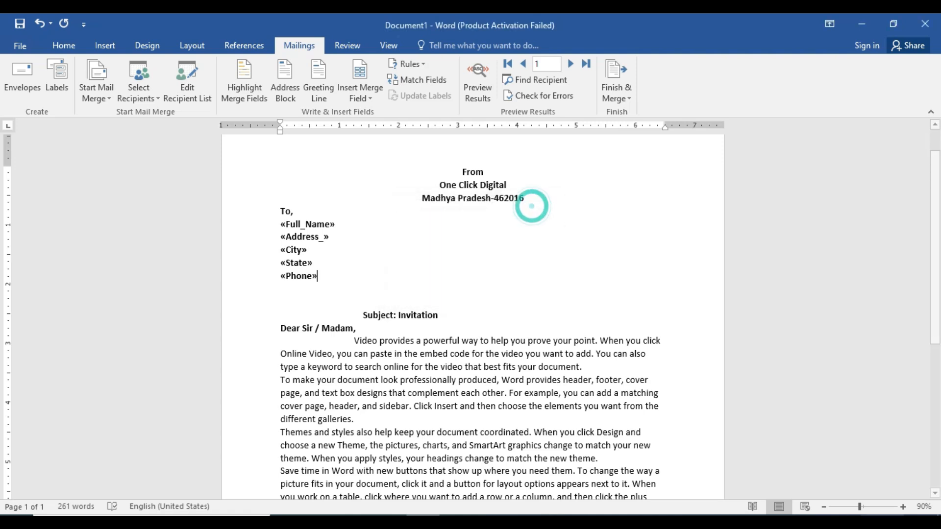
left_click(837, 506)
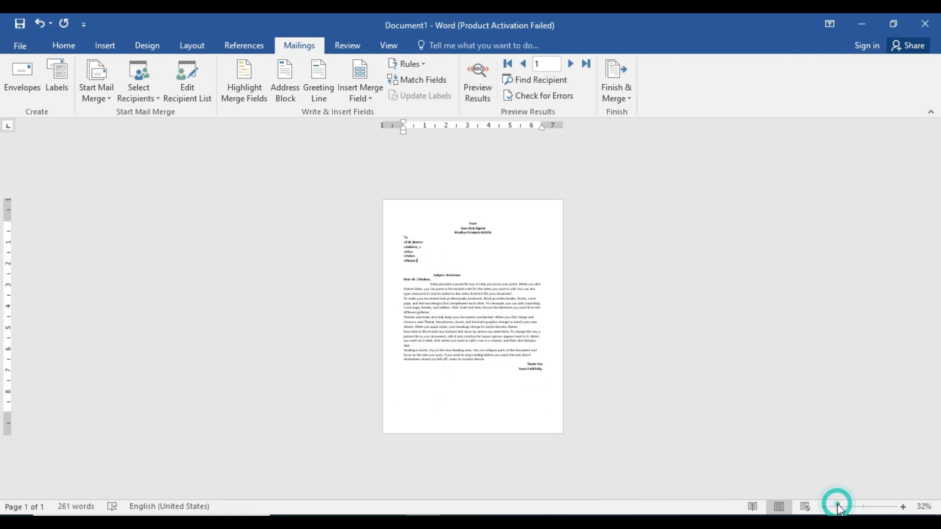
left_click(601, 93)
left_click(620, 113)
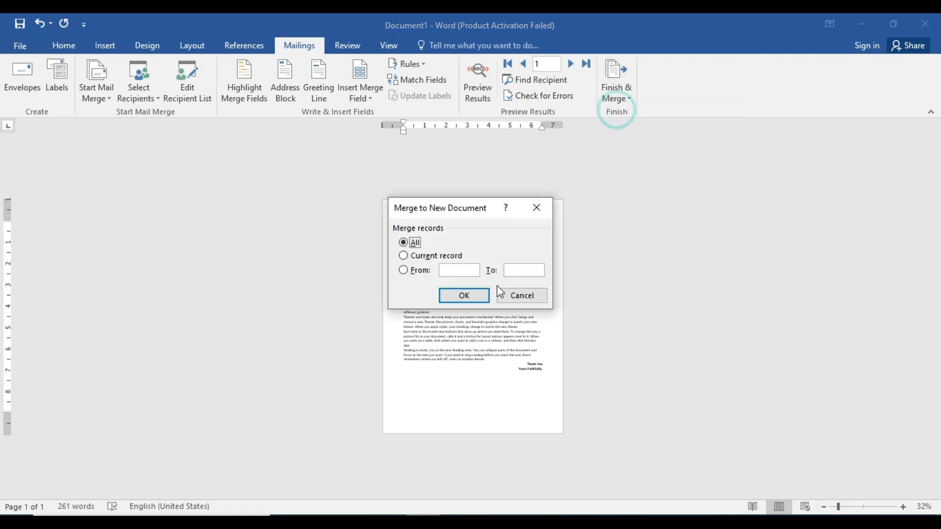
left_click(475, 295)
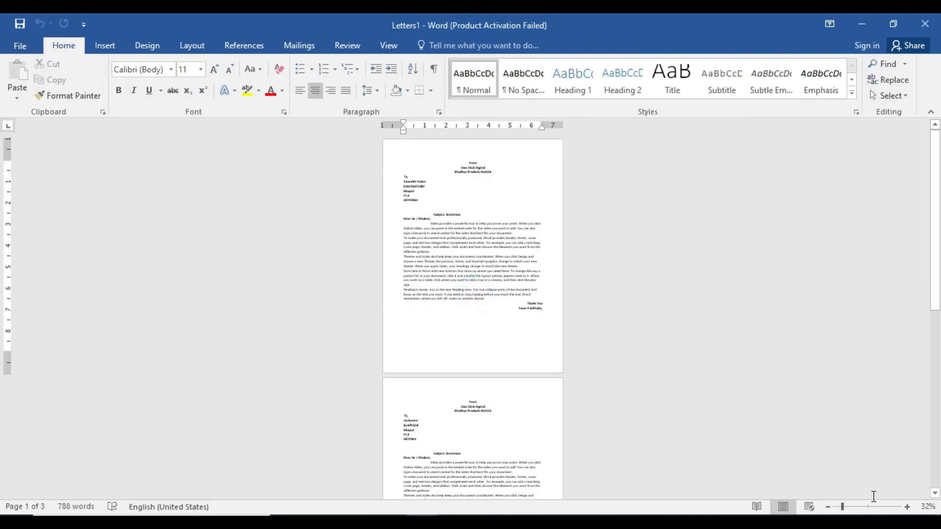
Zoom Letters1 to 98% and scroll through the personalized letters
left_click(866, 506)
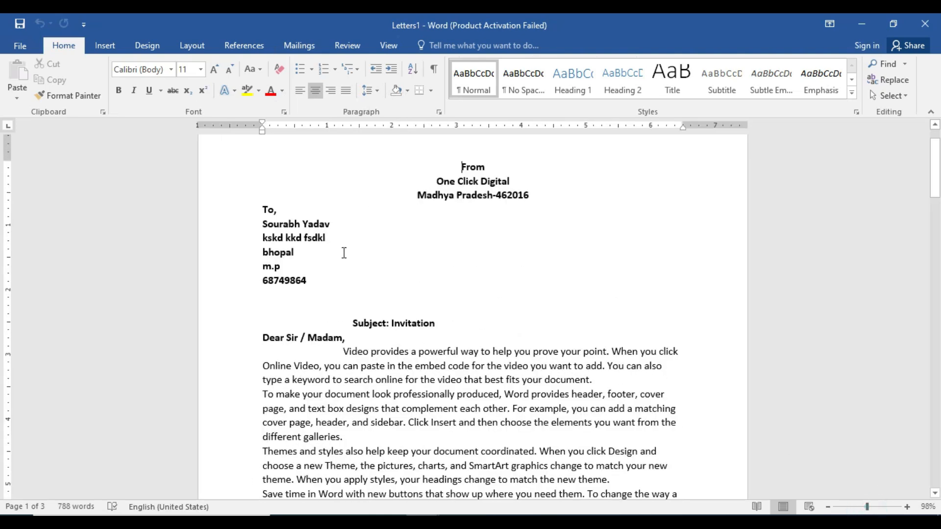
scroll(342, 252, "down", 10)
scroll(344, 255, "down", 7)
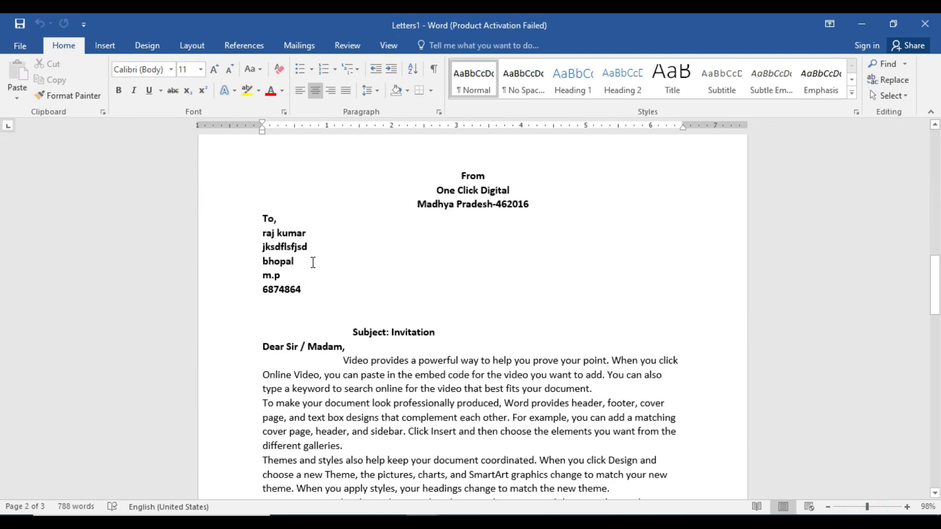
scroll(343, 281, "down", 4)
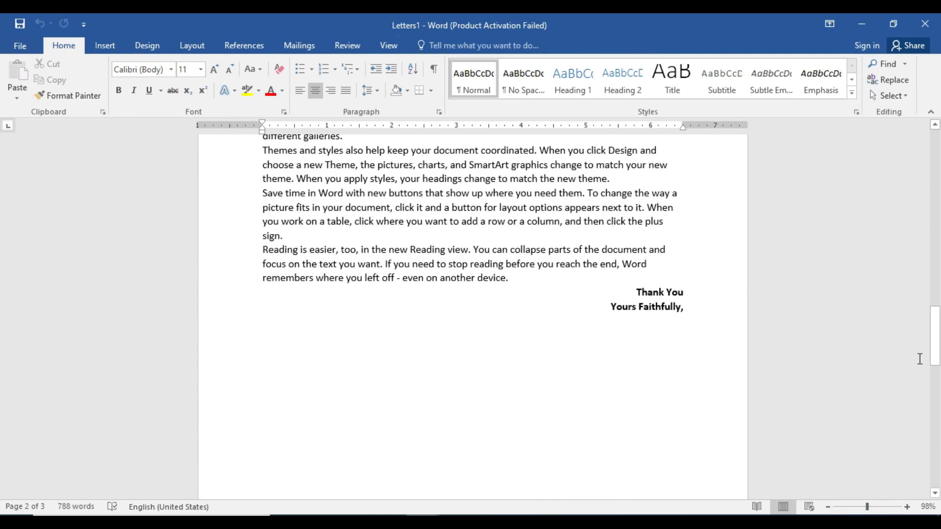
left_click_drag(936, 355, 939, 122)
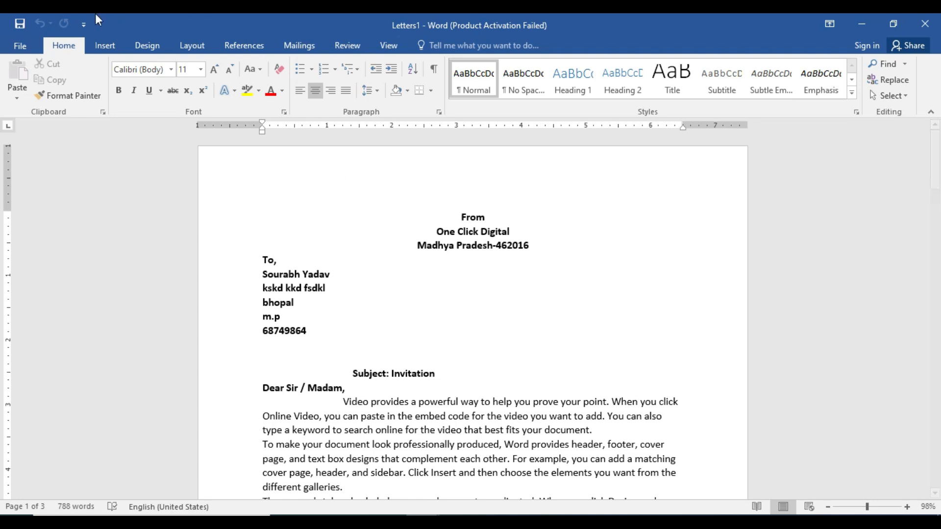
Switch back to the Document1 template through the taskbar window previews
left_click(301, 44)
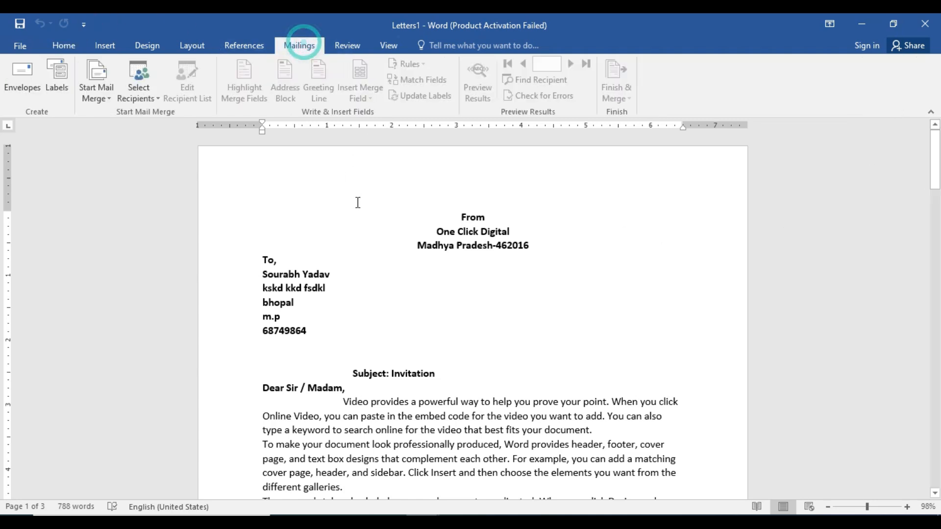
left_click(509, 232)
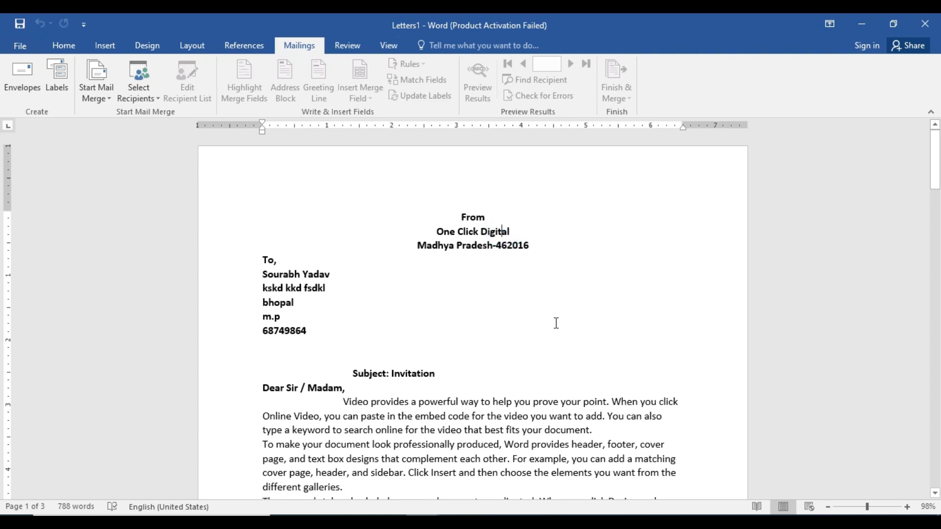
mouse_move(422, 523)
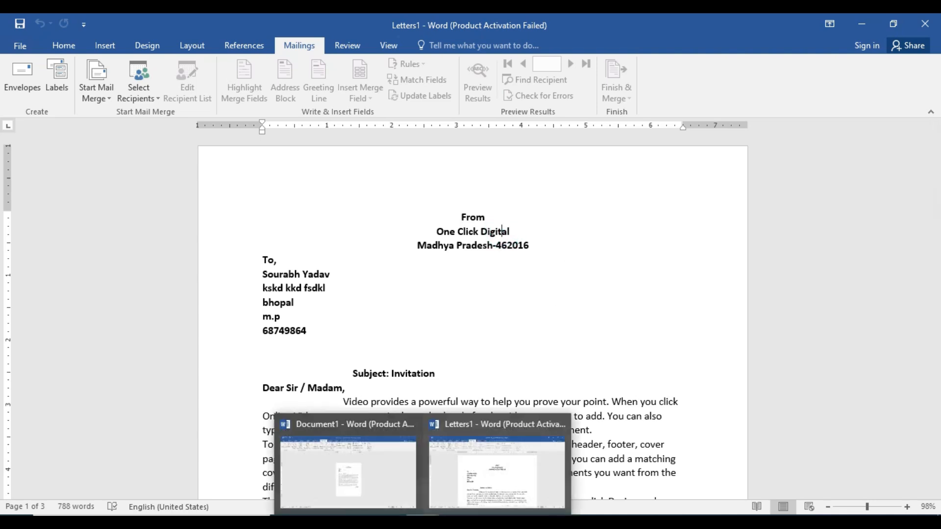
mouse_move(364, 463)
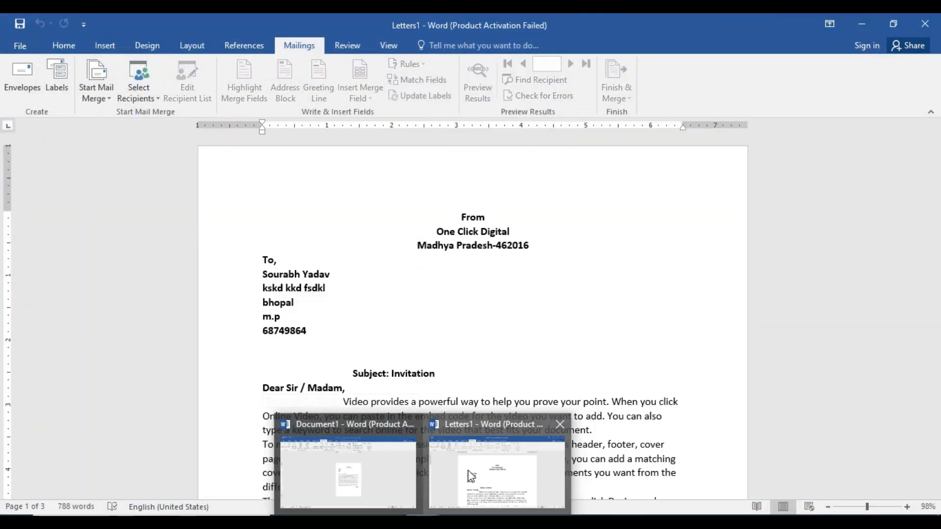
left_click(469, 471)
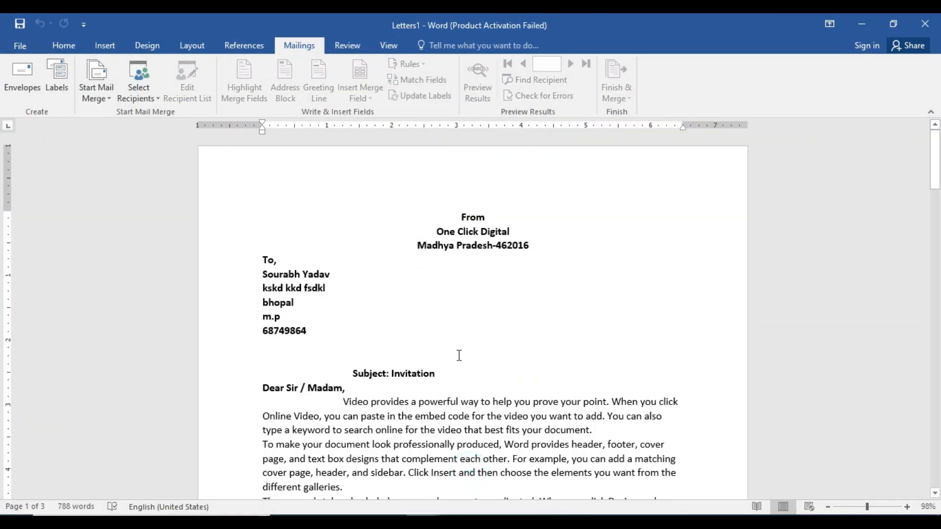
left_click(362, 475)
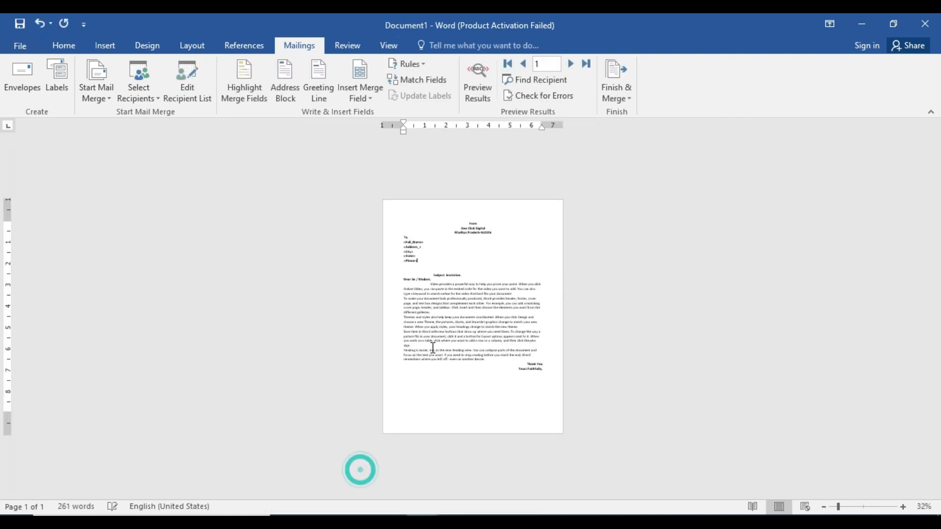
Zoom the template to 108% and step through records with Next/Previous, toggling Preview Results
left_click(479, 273)
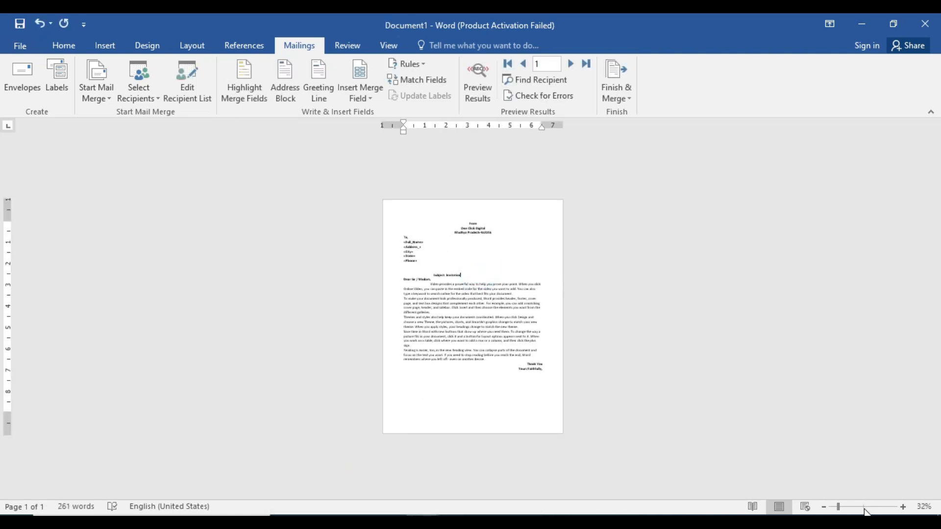
left_click(867, 509)
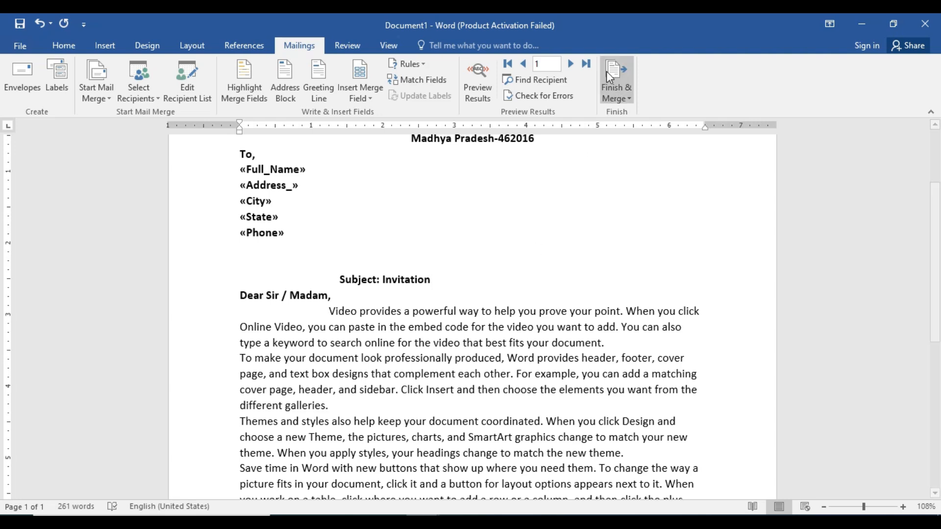
left_click(572, 63)
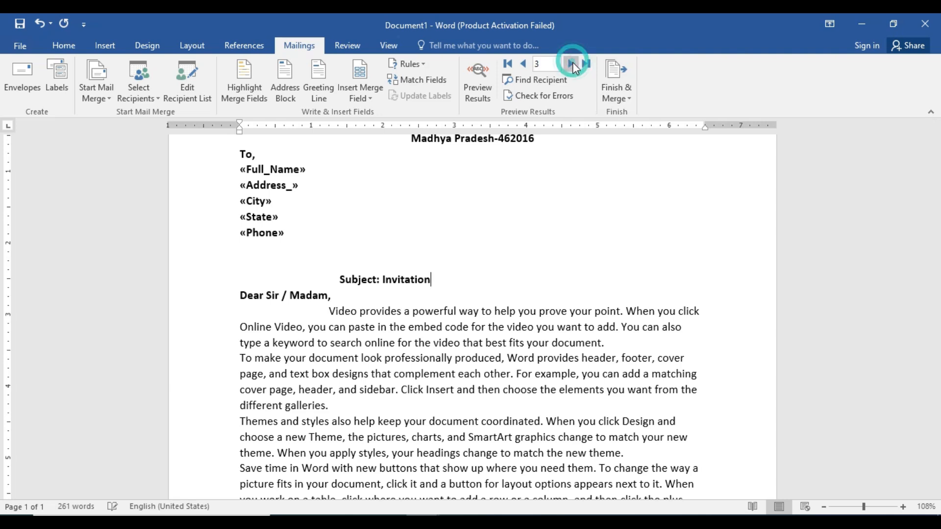
left_click(523, 64)
left_click(478, 83)
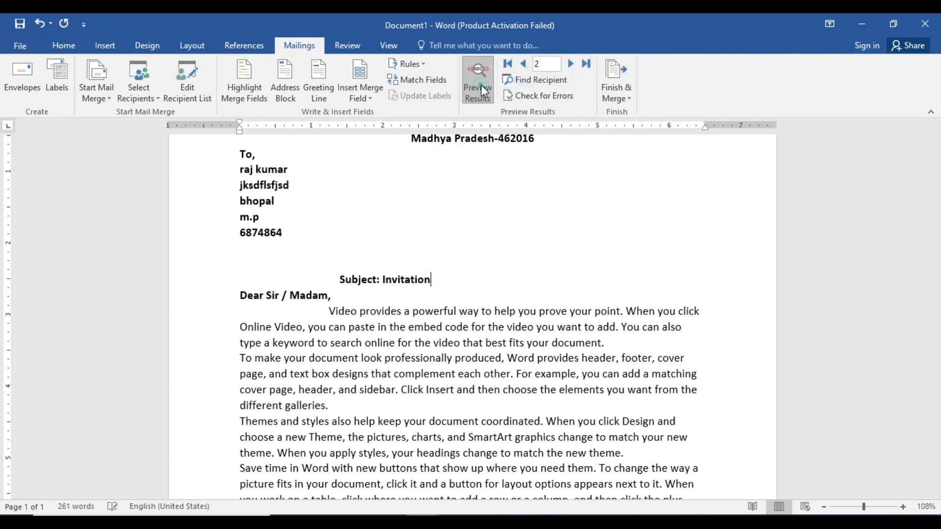
left_click(478, 83)
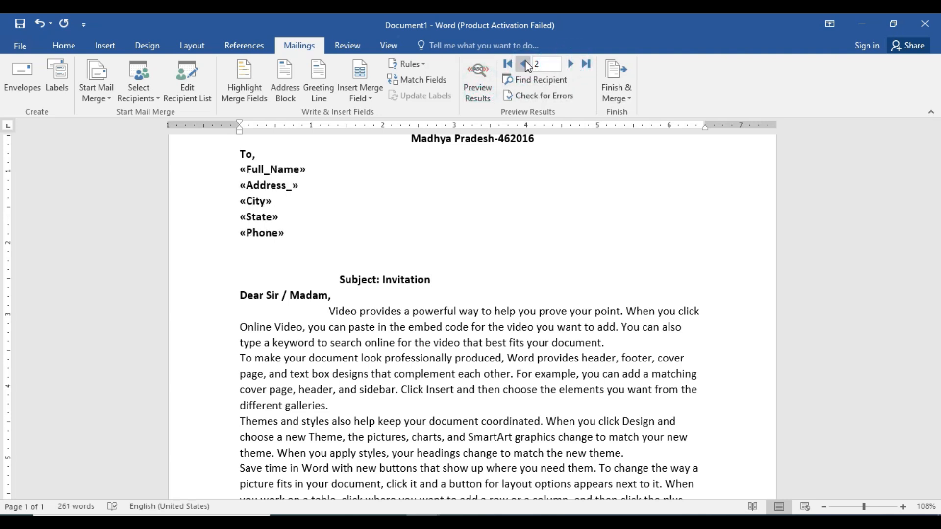
Preview the letter with record 3's data, then return to the merge-field view
left_click(523, 63)
double_click(571, 63)
left_click(478, 84)
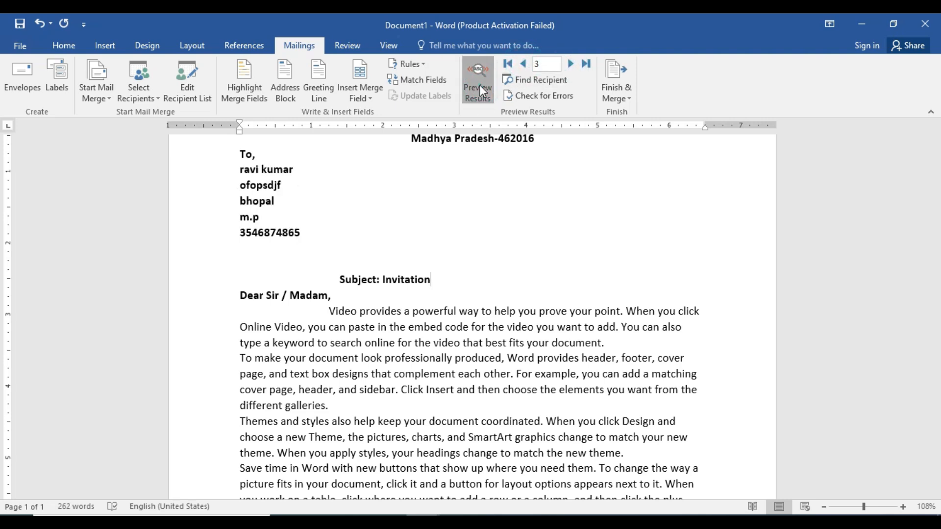
left_click(478, 86)
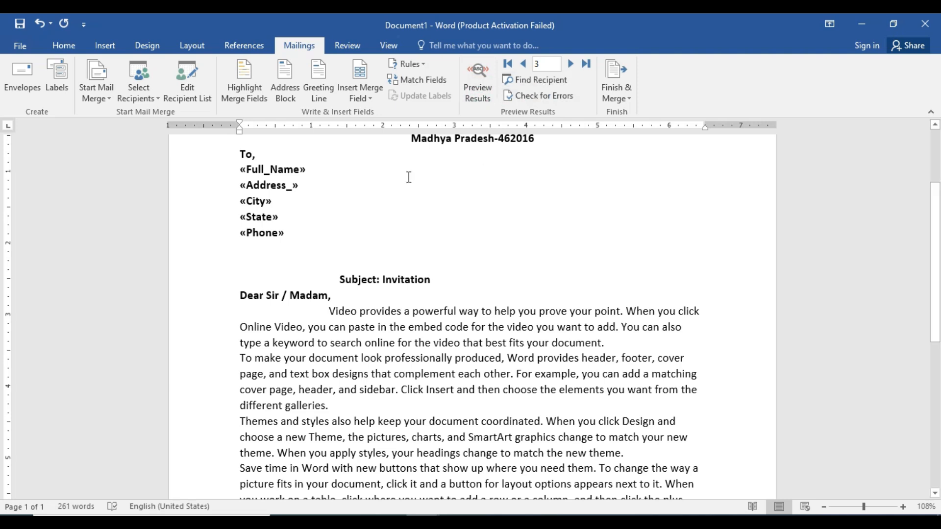
left_click(414, 64)
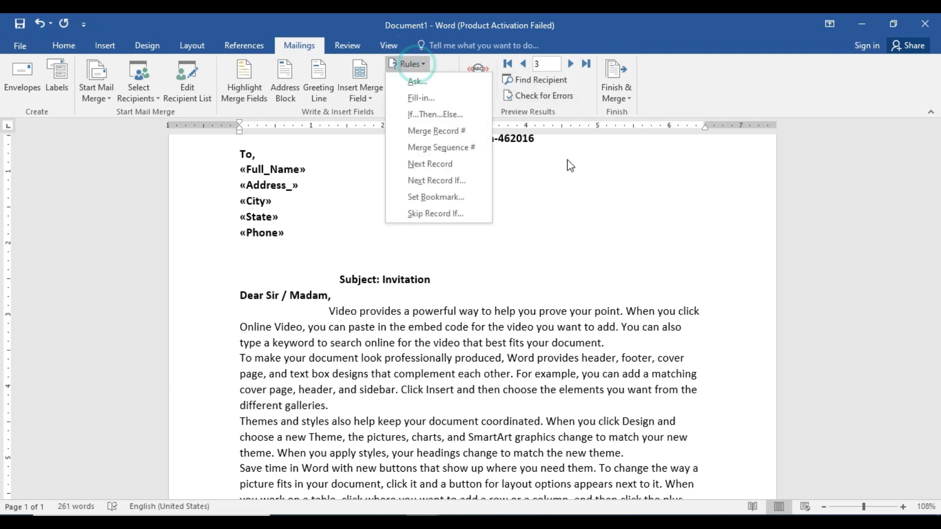
left_click(576, 187)
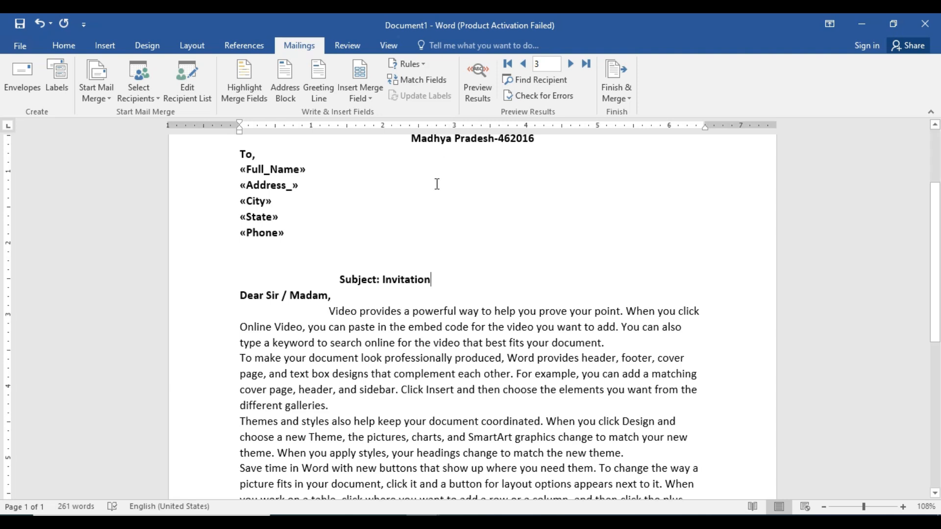
scroll(435, 195, "up", 1)
scroll(441, 223, "down", 5)
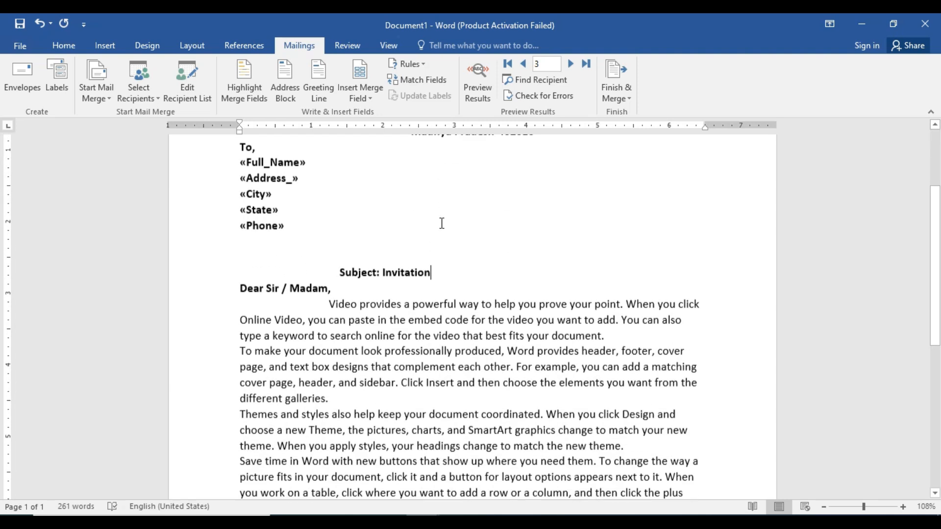
scroll(444, 228, "up", 5)
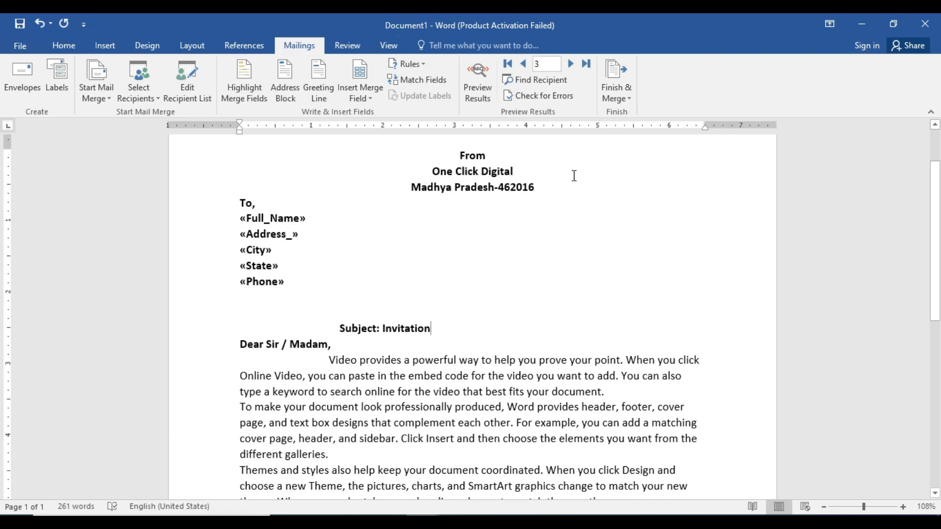
left_click(611, 102)
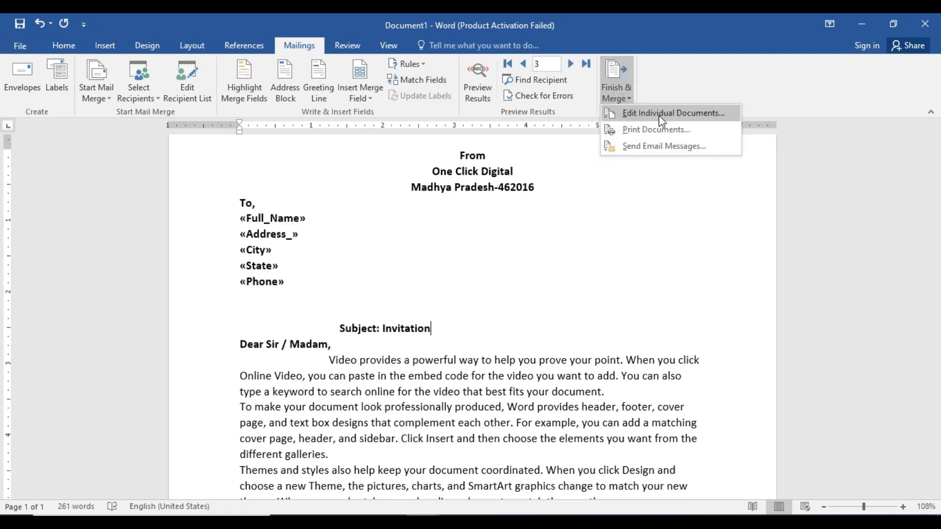
left_click(517, 292)
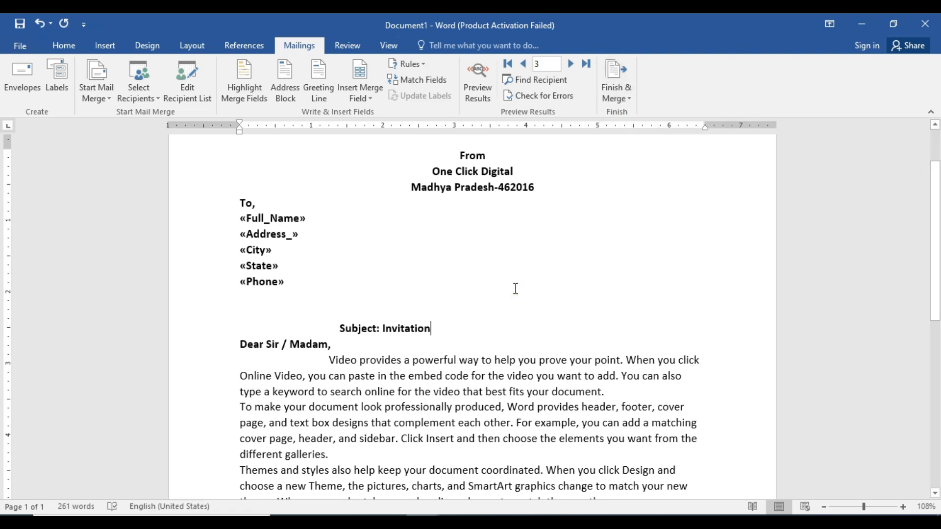
scroll(490, 312, "down", 5)
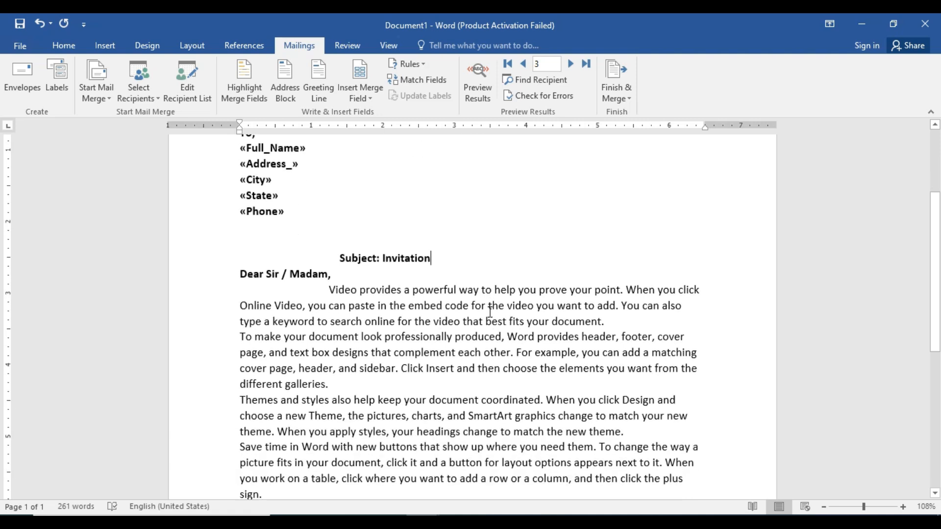
scroll(490, 312, "up", 3)
scroll(490, 312, "down", 3)
scroll(490, 312, "up", 2)
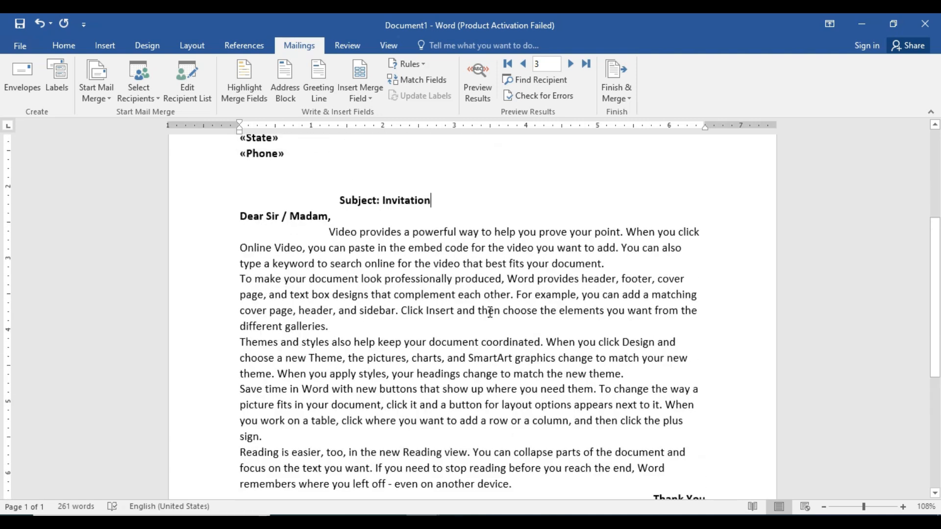
scroll(522, 399, "down", 1)
scroll(520, 390, "up", 1)
scroll(516, 381, "down", 1)
scroll(517, 382, "up", 1)
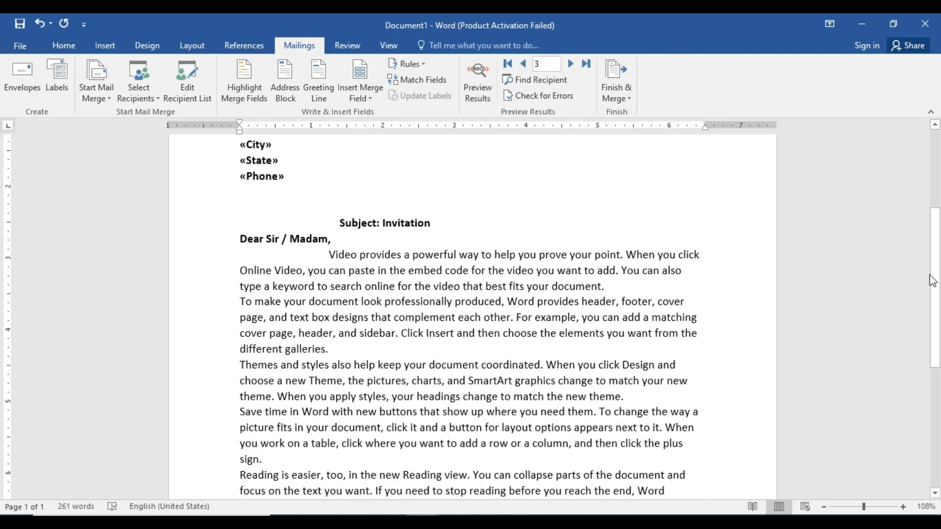
scroll(929, 275, "up", 2)
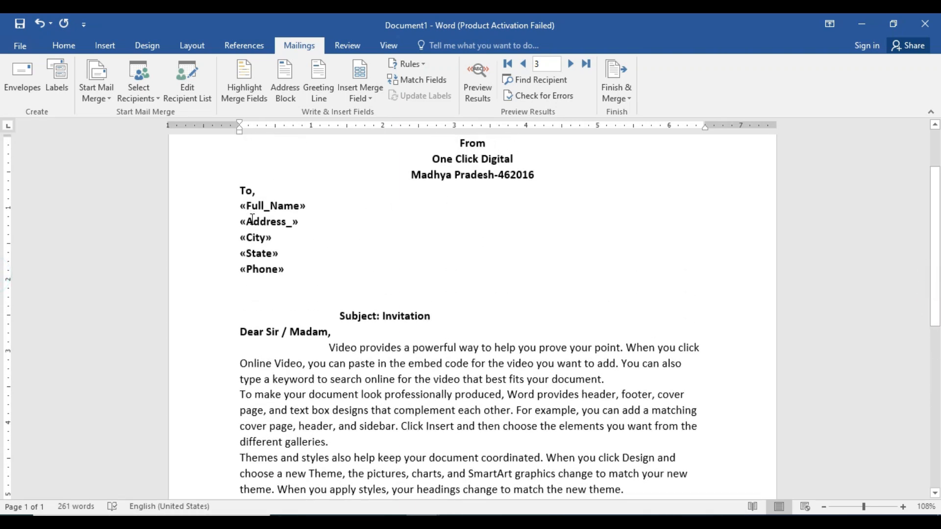
left_click_drag(936, 239, 936, 211)
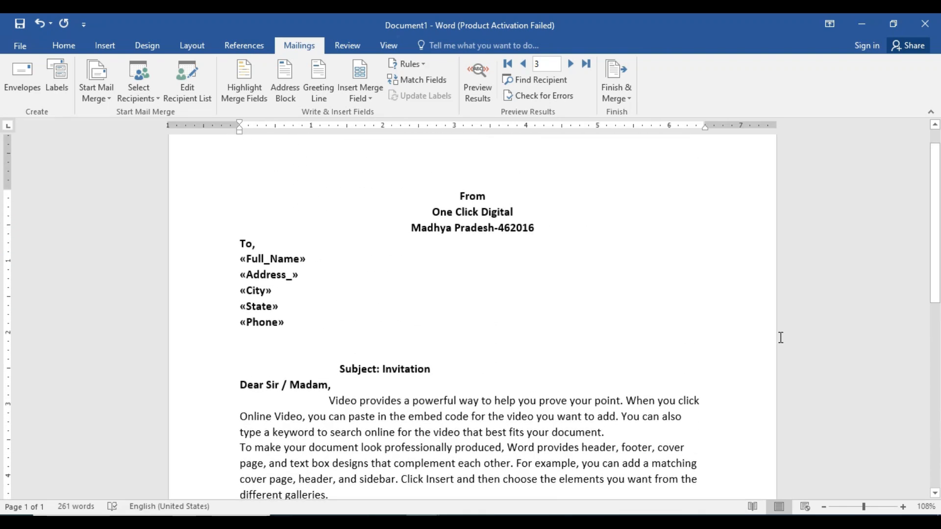